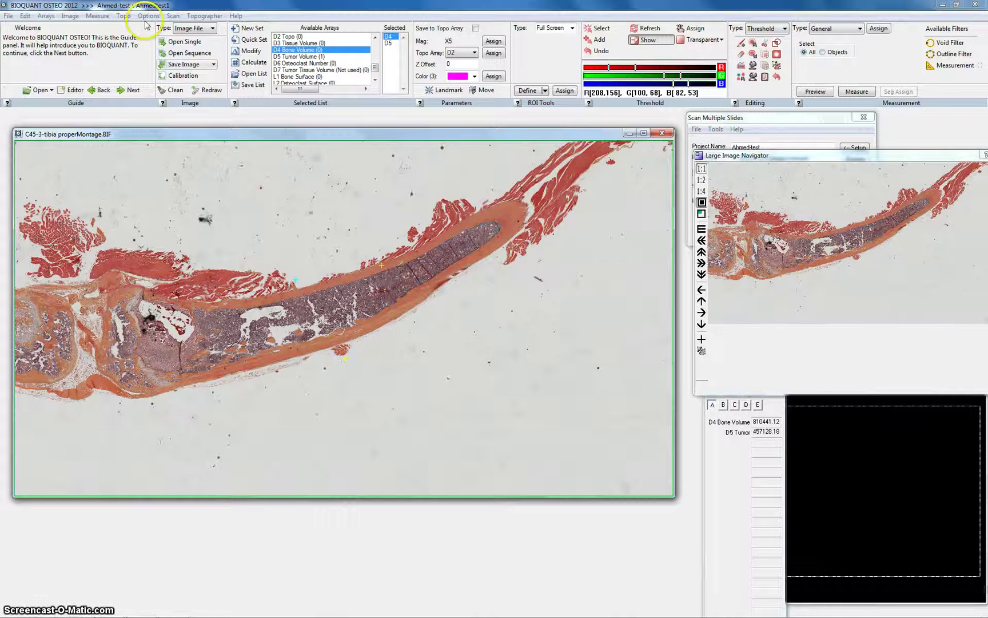
# - Open the test1 Montage .BIF slide image from the test project folder with Open Single
pyautogui.click(196, 43)
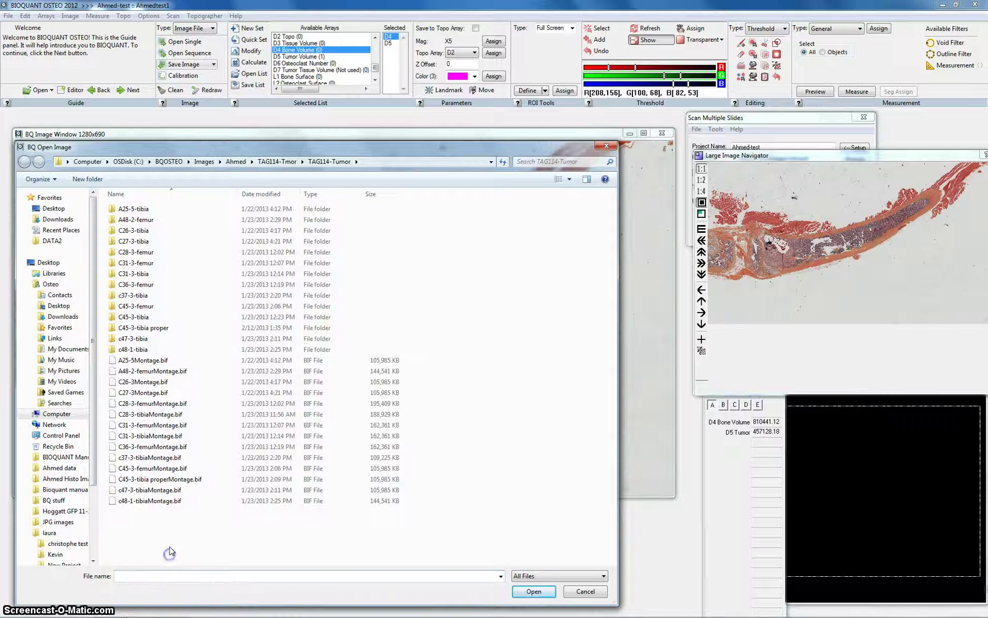
pyautogui.press('BackSpace')
pyautogui.press('BackSpace')
pyautogui.doubleClick(131, 227)
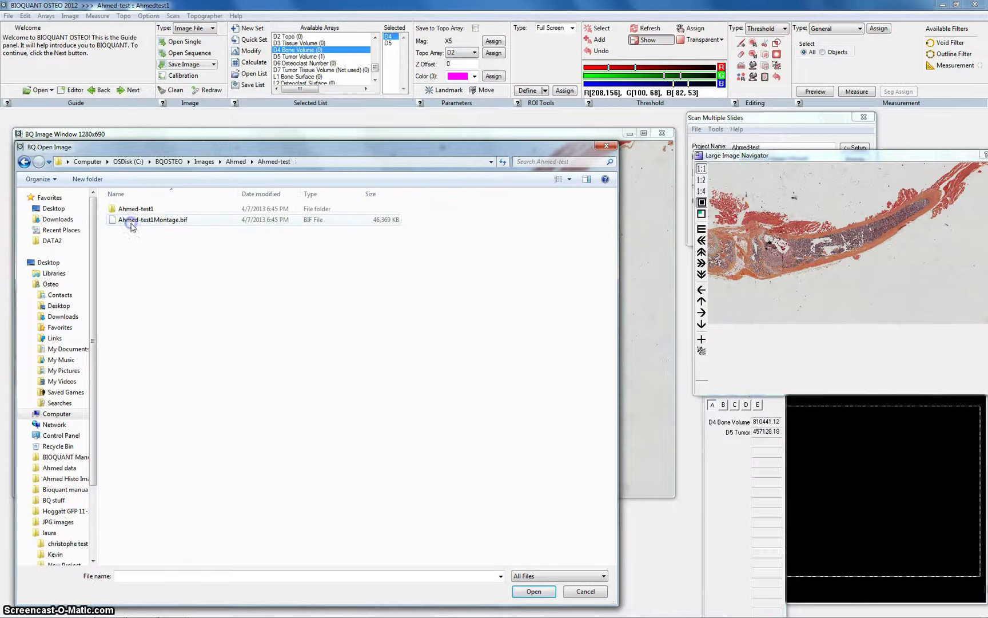
pyautogui.doubleClick(131, 221)
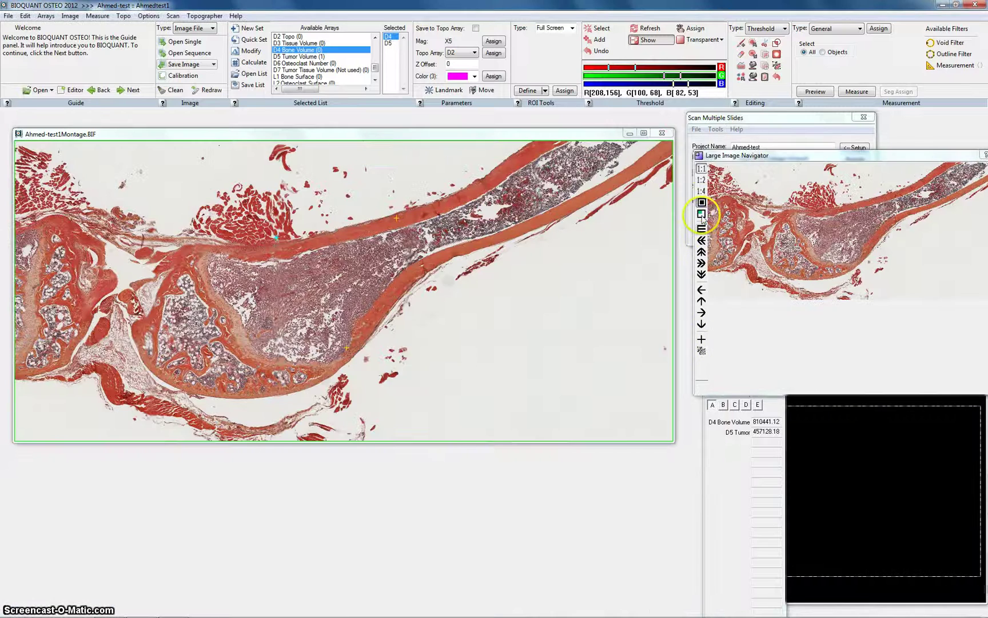
pyautogui.click(701, 202)
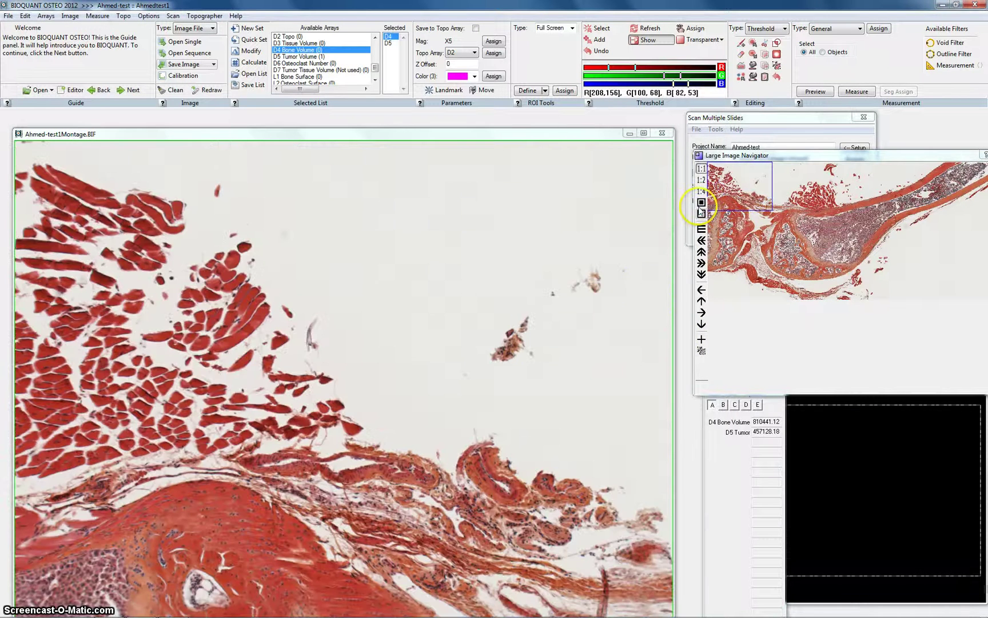
pyautogui.click(701, 213)
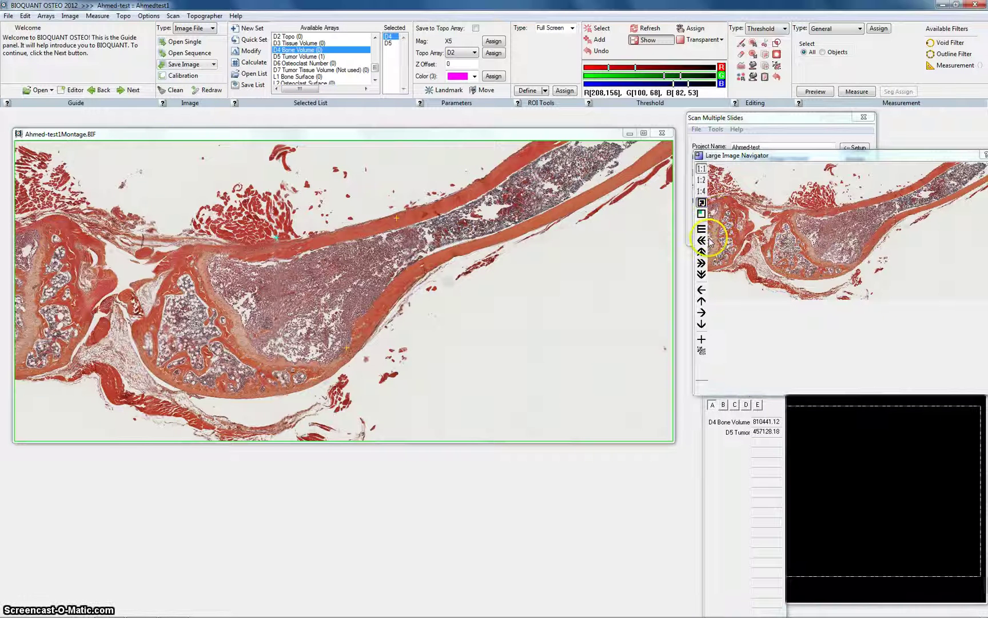
pyautogui.click(704, 167)
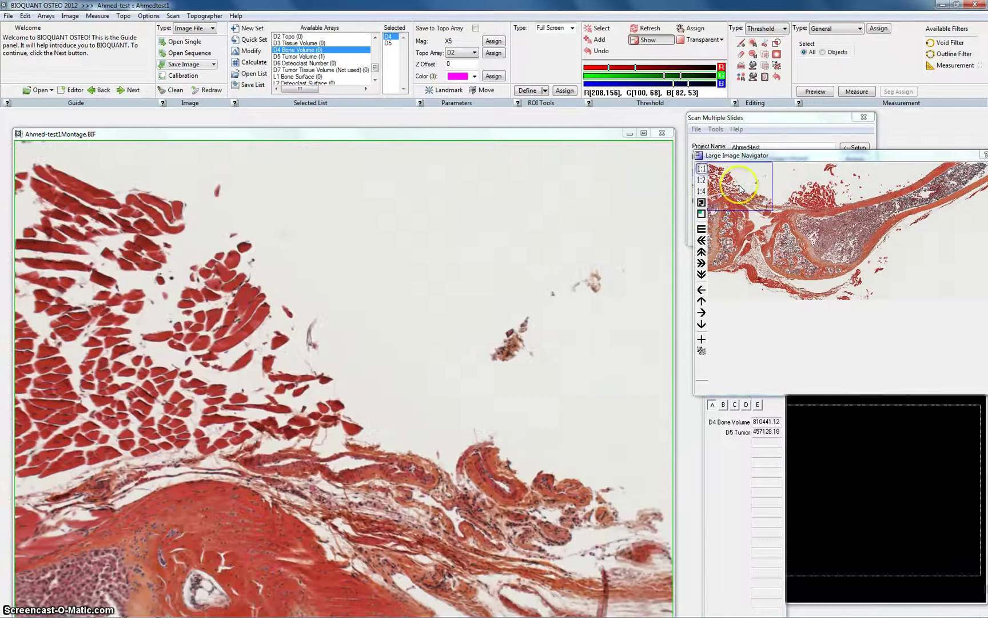
pyautogui.click(701, 241)
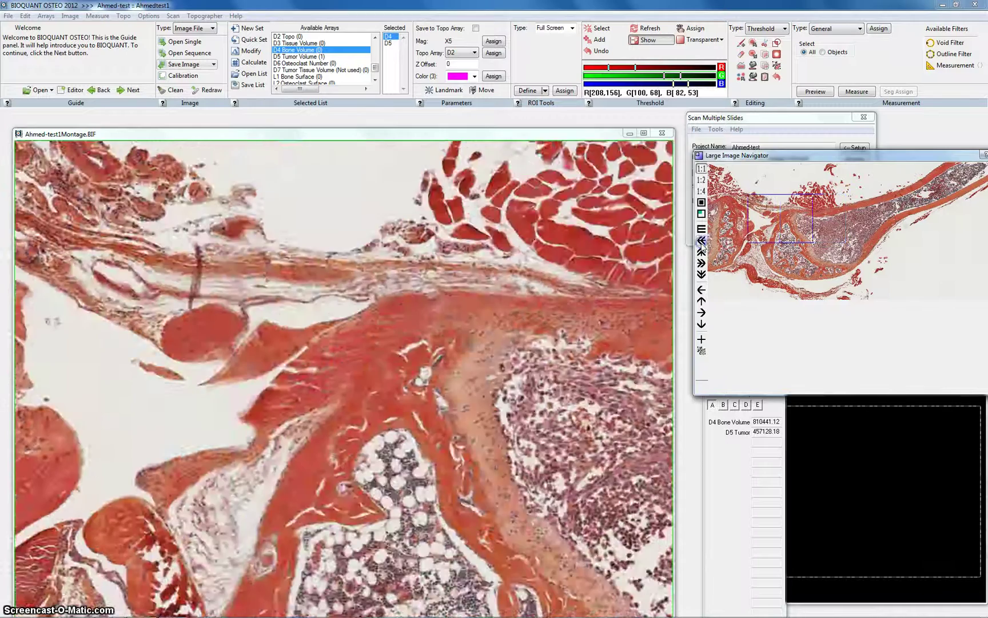
pyautogui.click(702, 267)
pyautogui.click(701, 264)
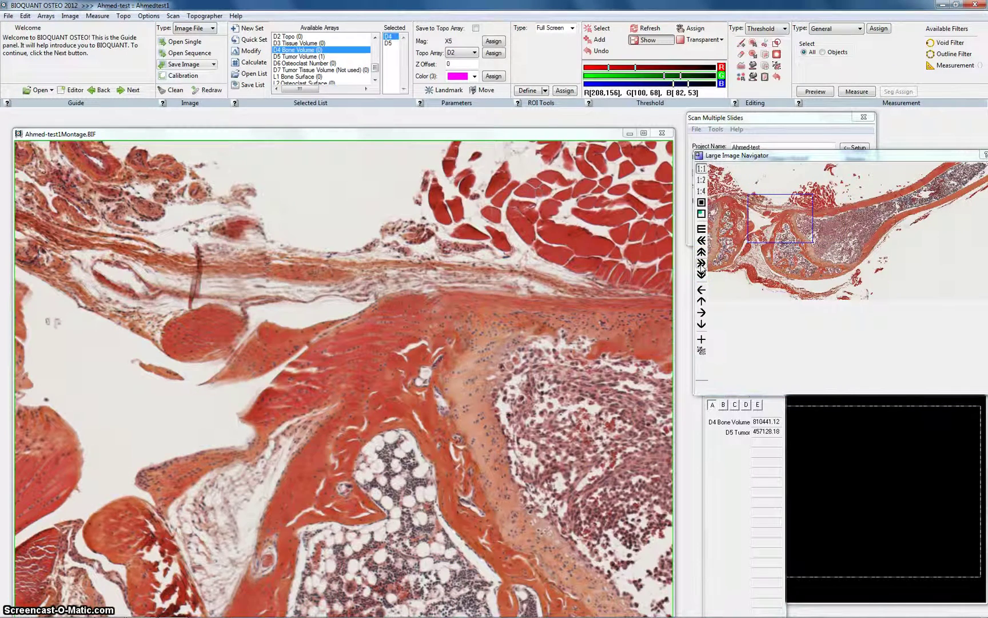
pyautogui.click(702, 264)
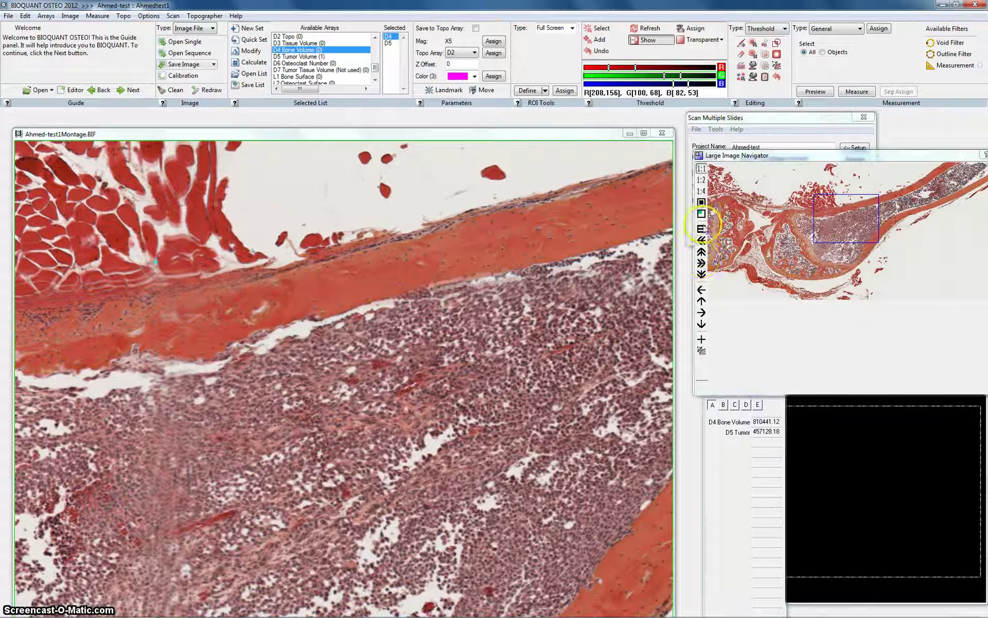
pyautogui.click(702, 201)
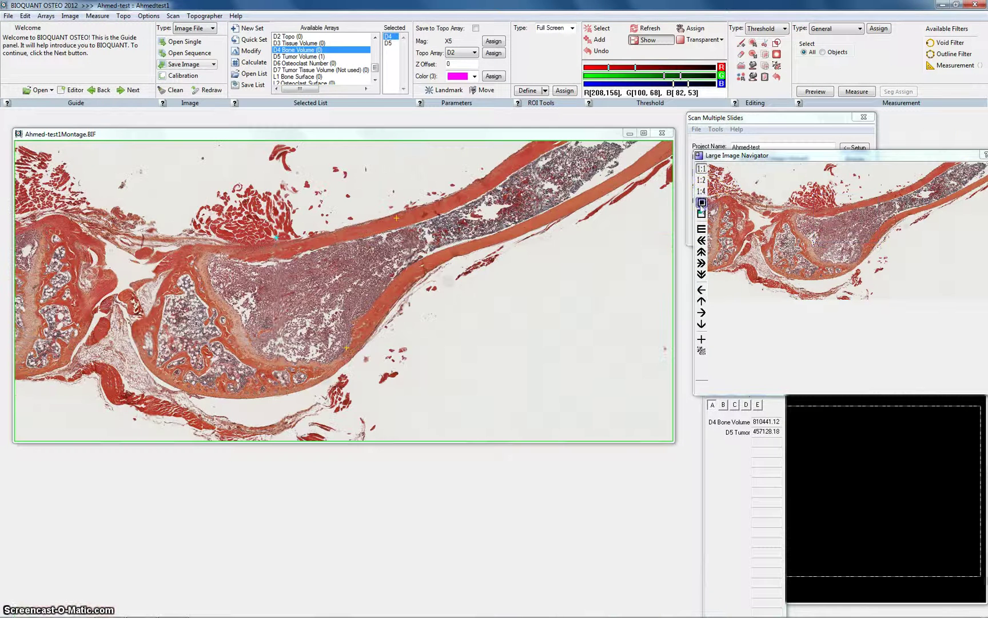
# - Start a new data set in a newly named data volume stored in the user's C:\BQDATA folder
pyautogui.click(9, 16)
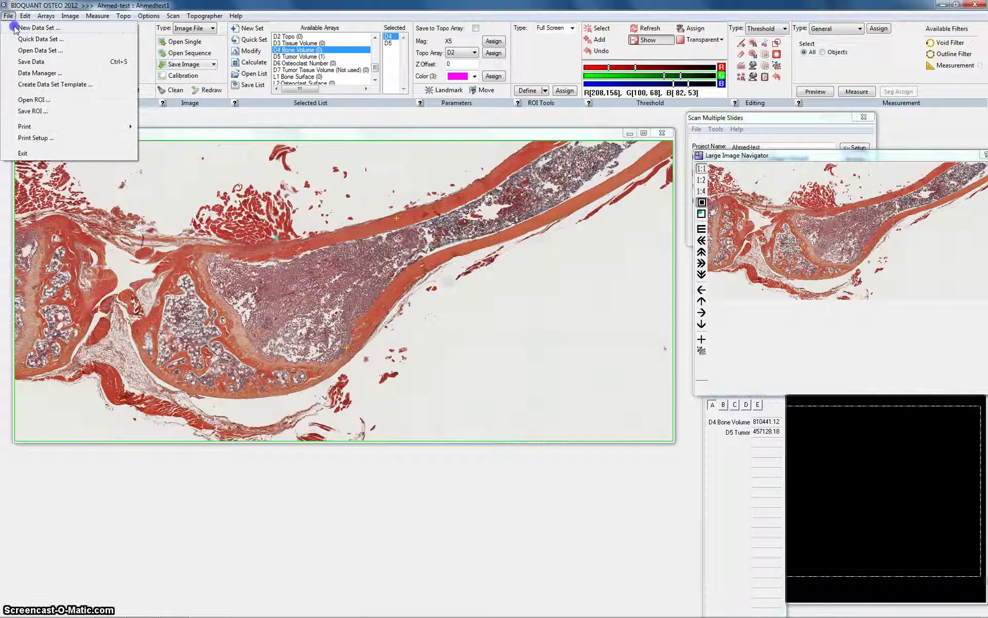
pyautogui.click(15, 29)
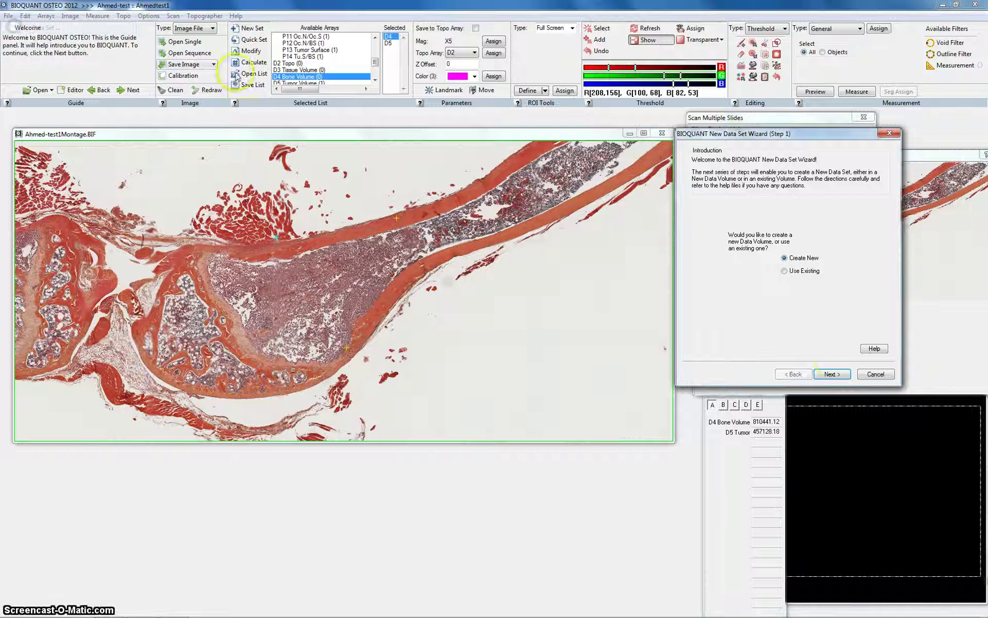
pyautogui.click(832, 374)
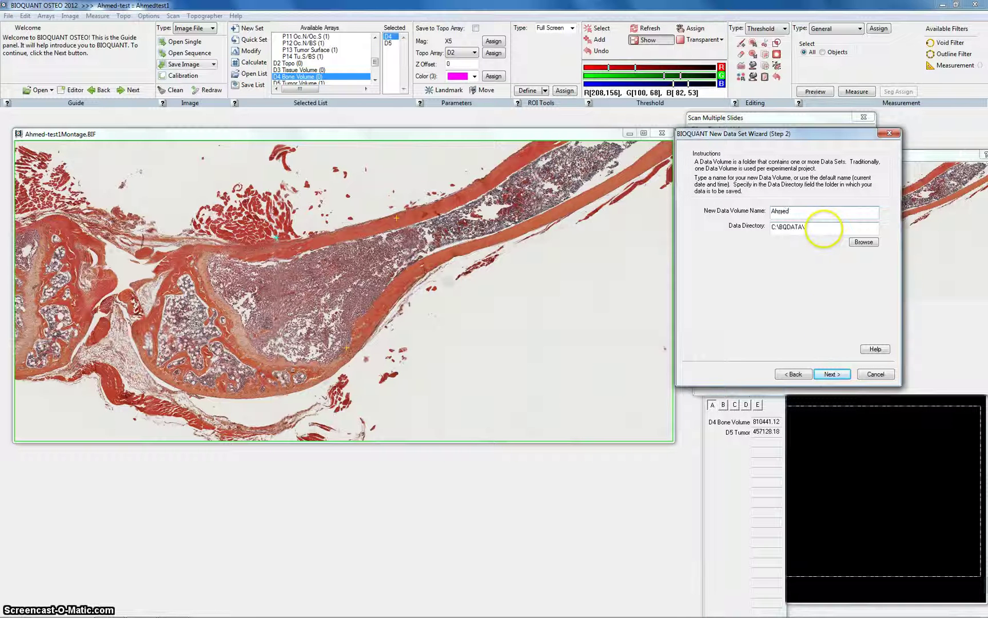
pyautogui.write('Ahmed-est')
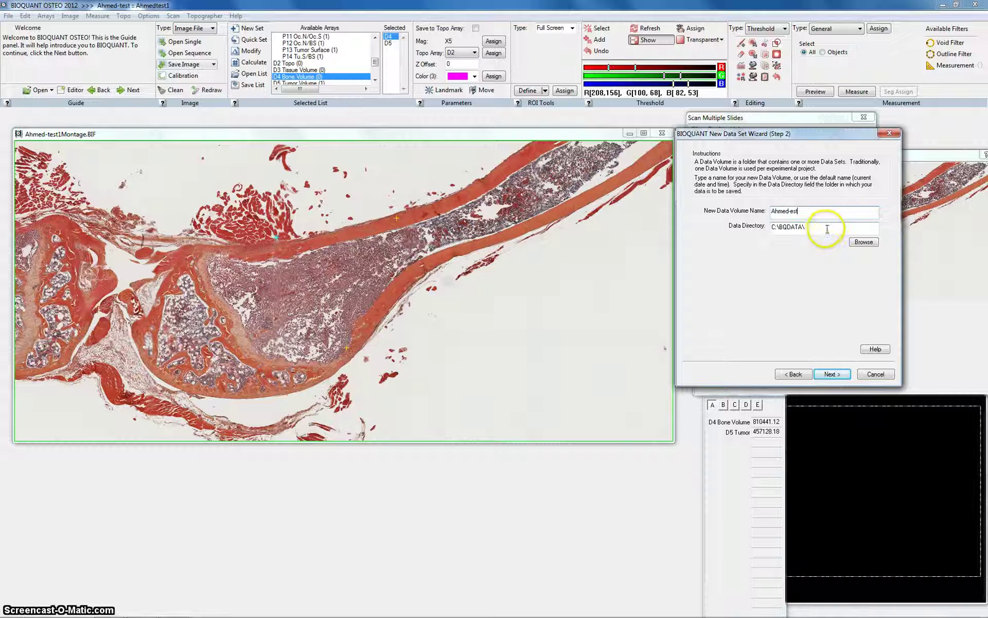
pyautogui.click(864, 241)
pyautogui.doubleClick(46, 69)
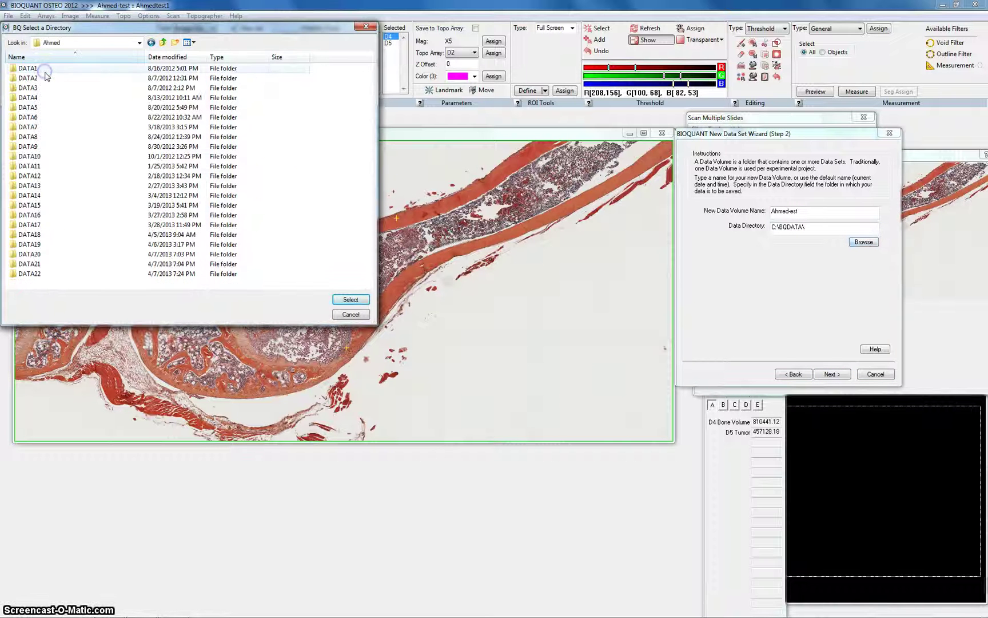
pyautogui.click(350, 300)
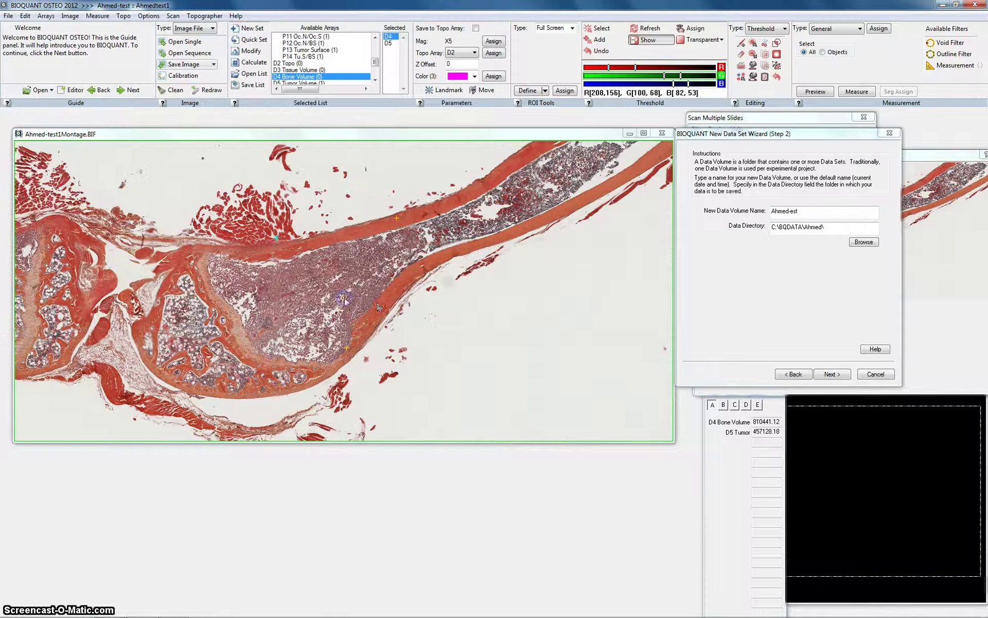
pyautogui.click(830, 373)
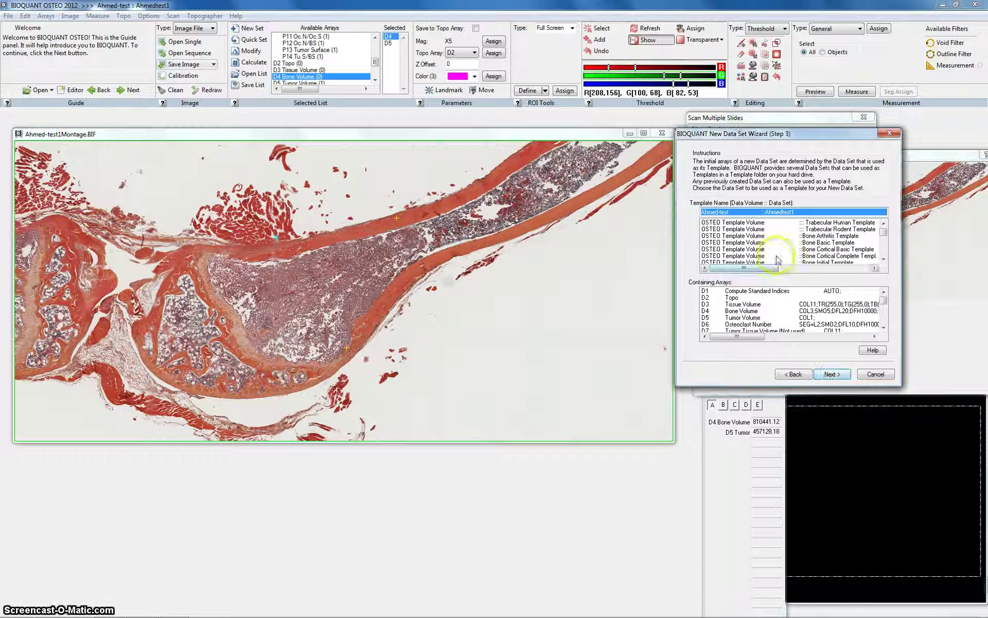
# - Compare templates, pick the Bone Metastasis Template, enter the test1 data set name and finish
pyautogui.click(786, 236)
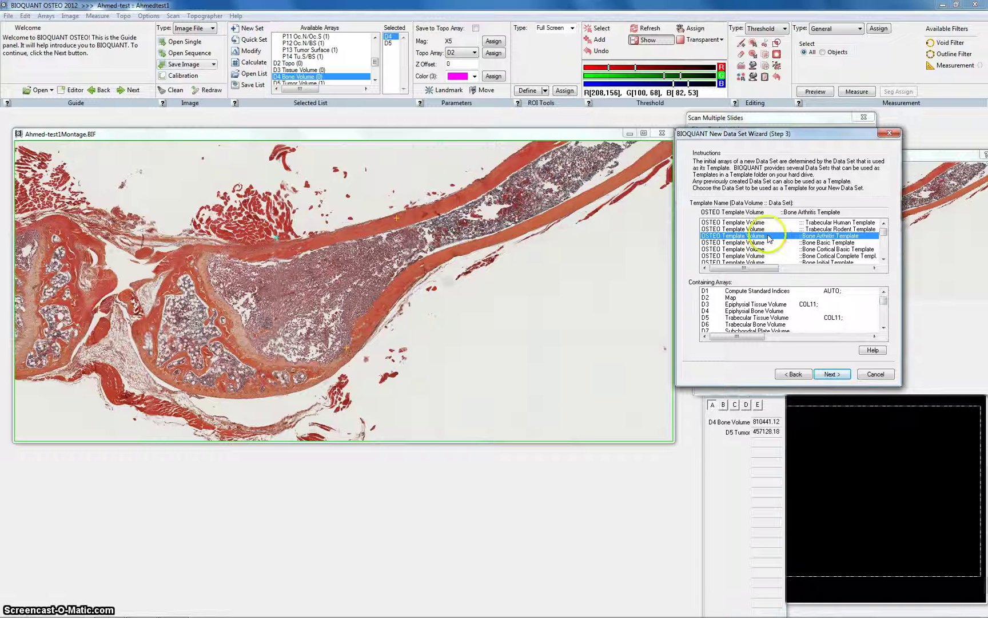
pyautogui.click(799, 229)
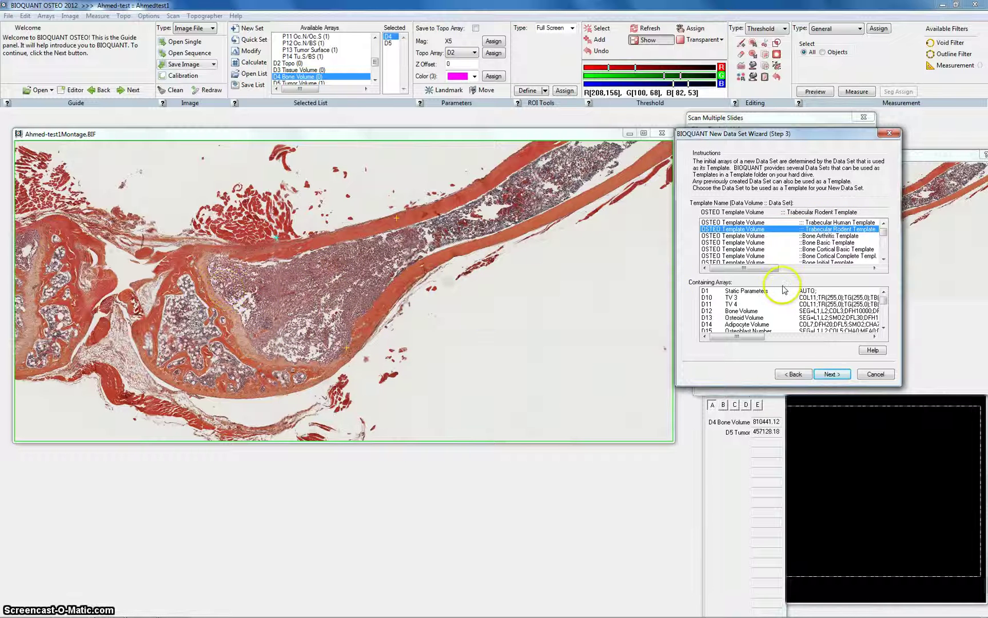
pyautogui.scroll(-1, 800, 246)
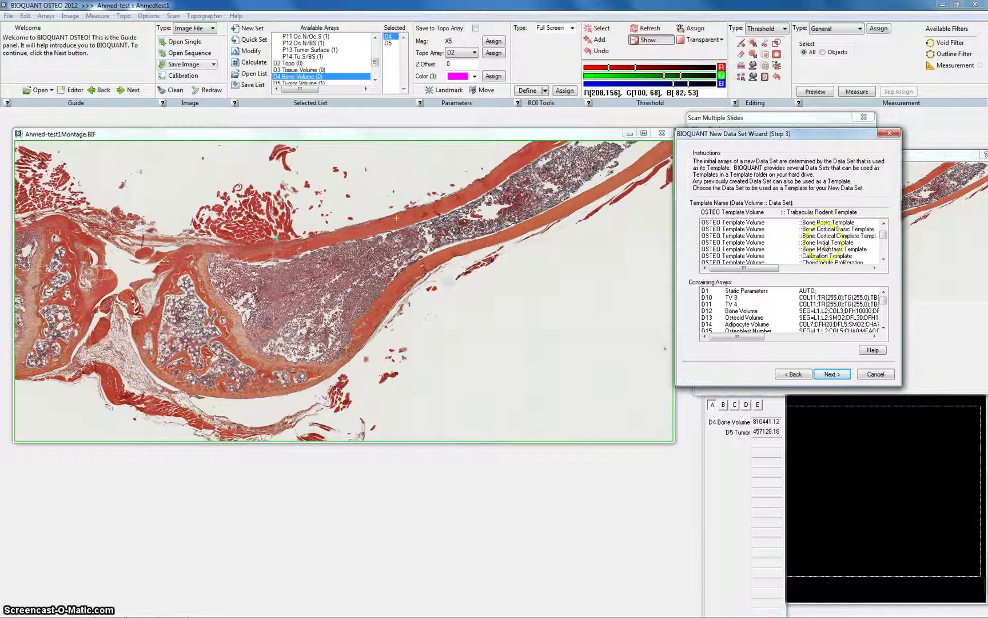
pyautogui.scroll(-1, 806, 240)
pyautogui.click(805, 229)
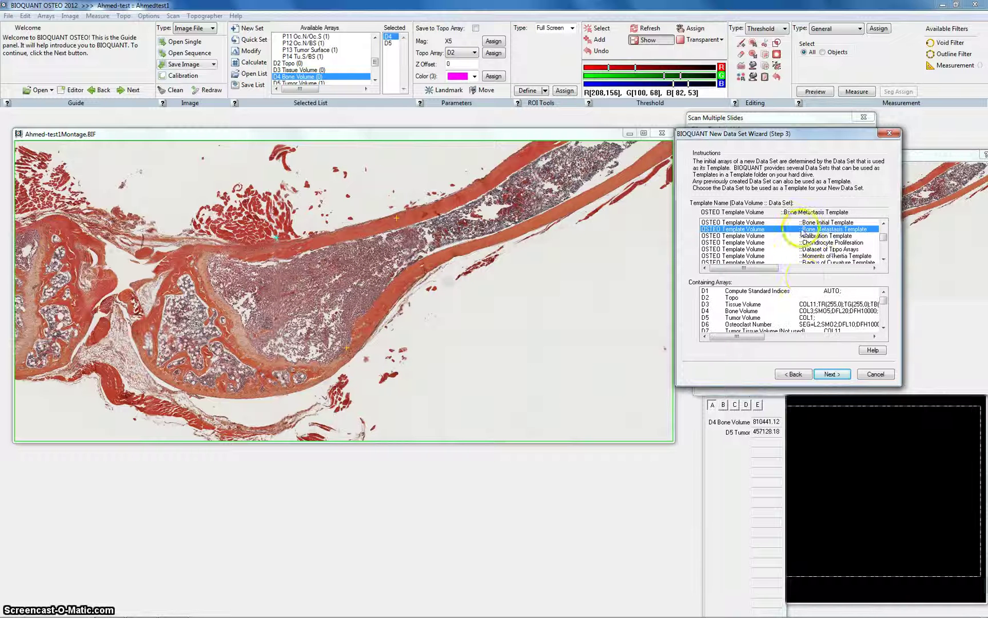
pyautogui.click(833, 374)
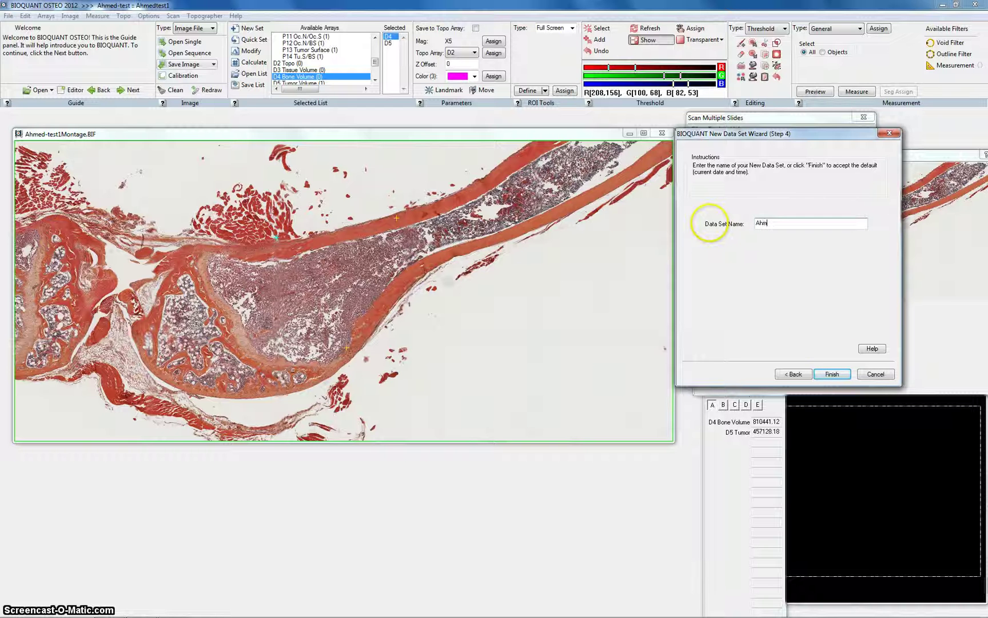
pyautogui.write('Ahmed-test1')
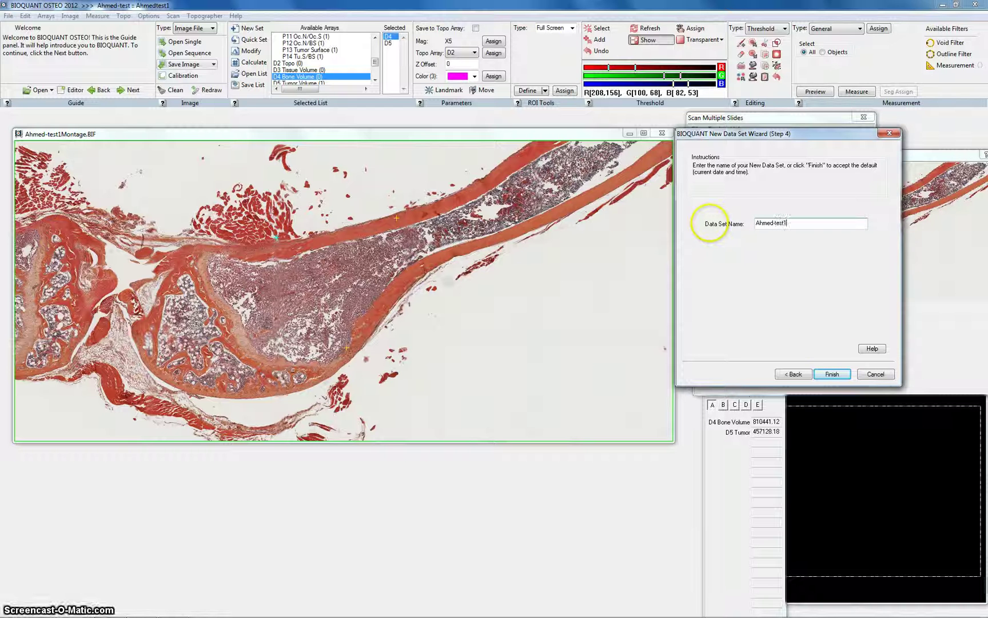
pyautogui.click(833, 374)
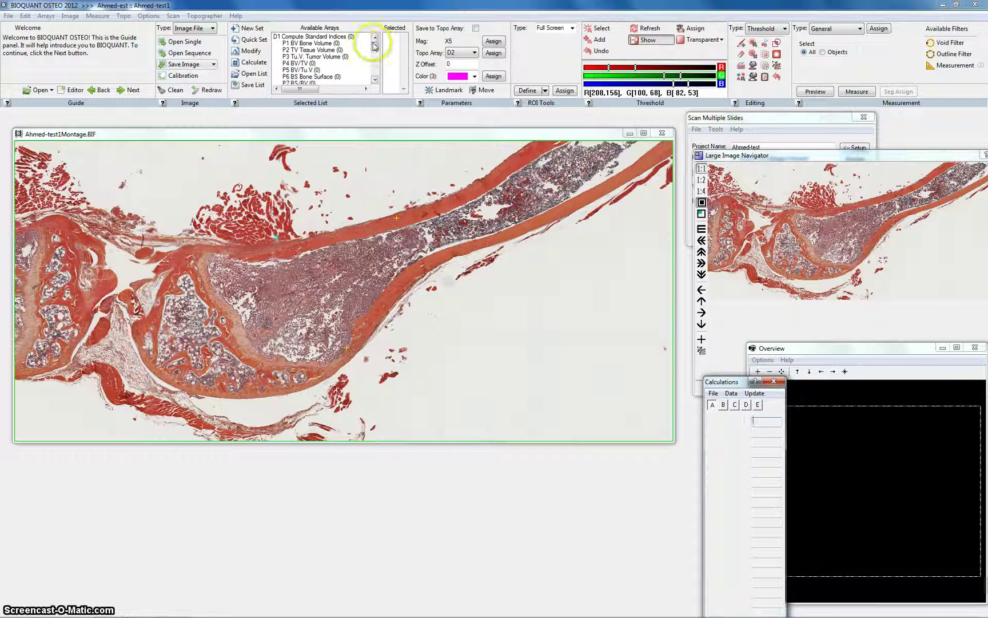
# - Add D3 Tissue, D4 Bone and D5 Tumor Volume to the selected arrays; cancel saving the list
pyautogui.moveTo(373, 51); pyautogui.dragTo(374, 68)
pyautogui.click(293, 64)
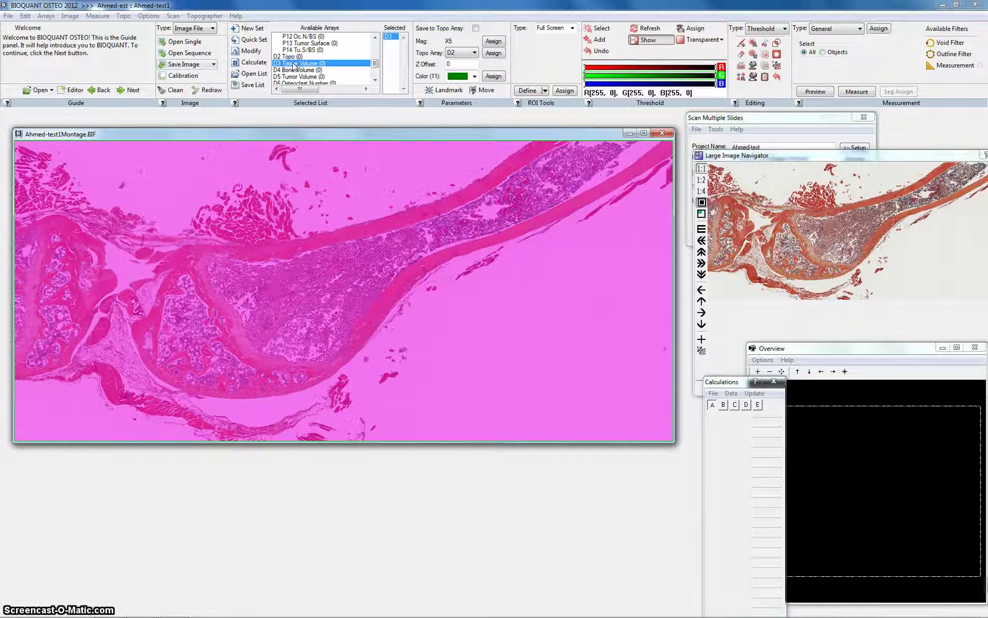
pyautogui.click(296, 69)
pyautogui.click(297, 76)
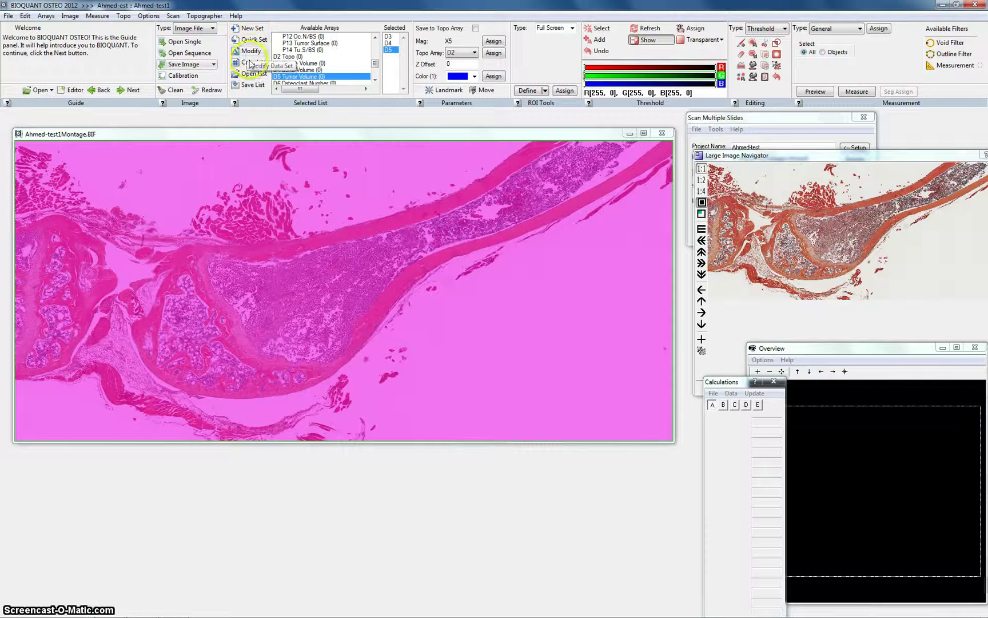
pyautogui.click(251, 86)
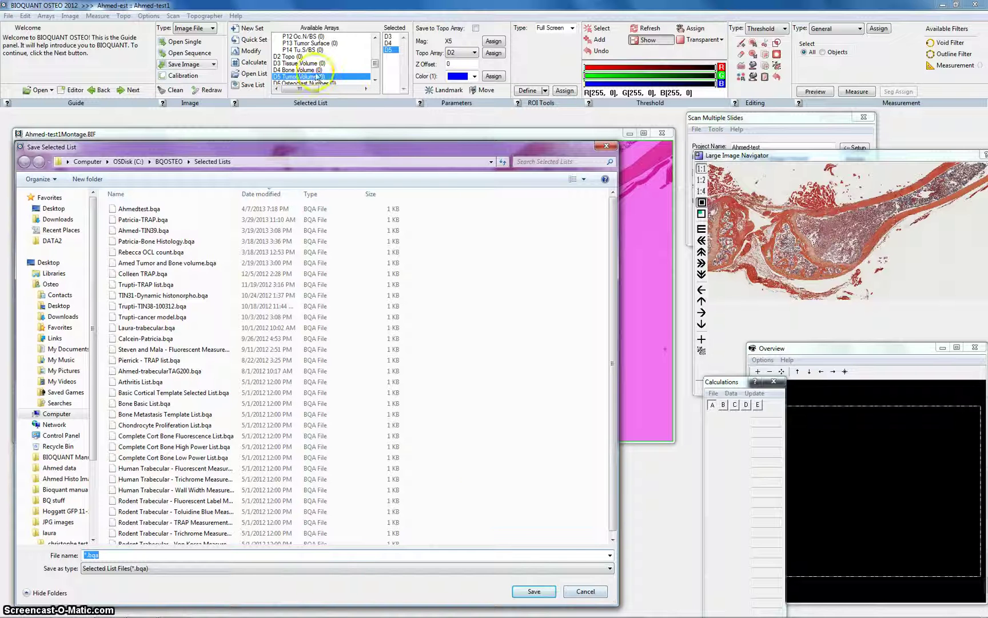
pyautogui.click(583, 590)
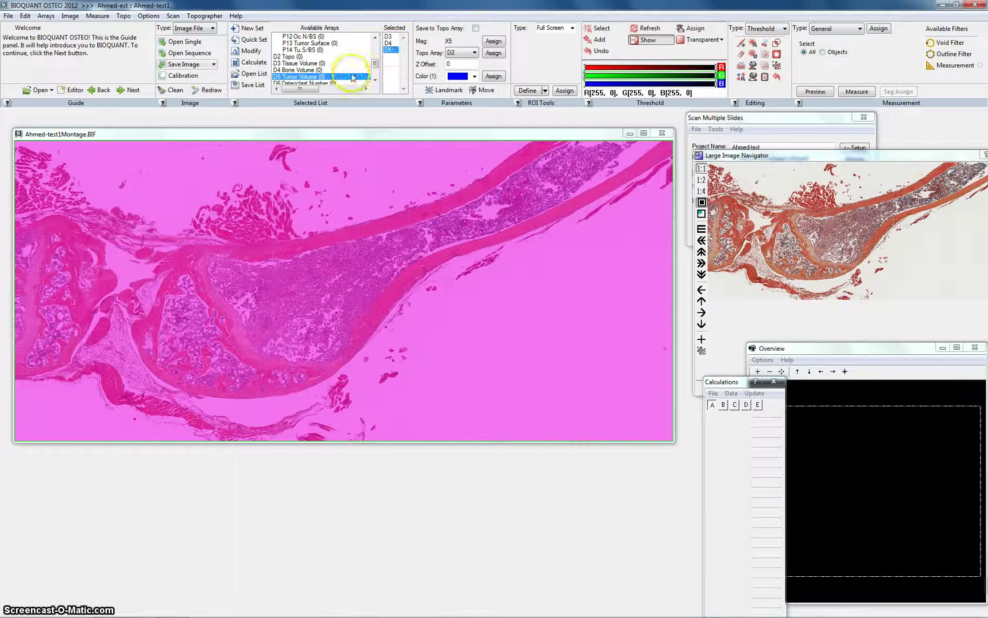
# - Clear the selected arrays and load the saved .bqa list holding D4 and D5
pyautogui.click(388, 43)
pyautogui.press('Up')
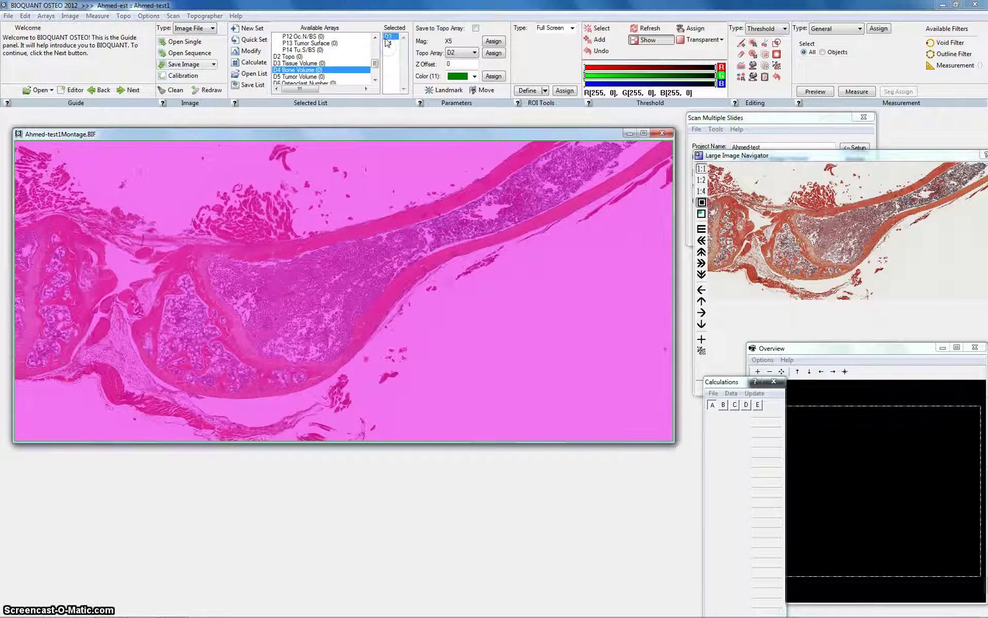
pyautogui.doubleClick(388, 43)
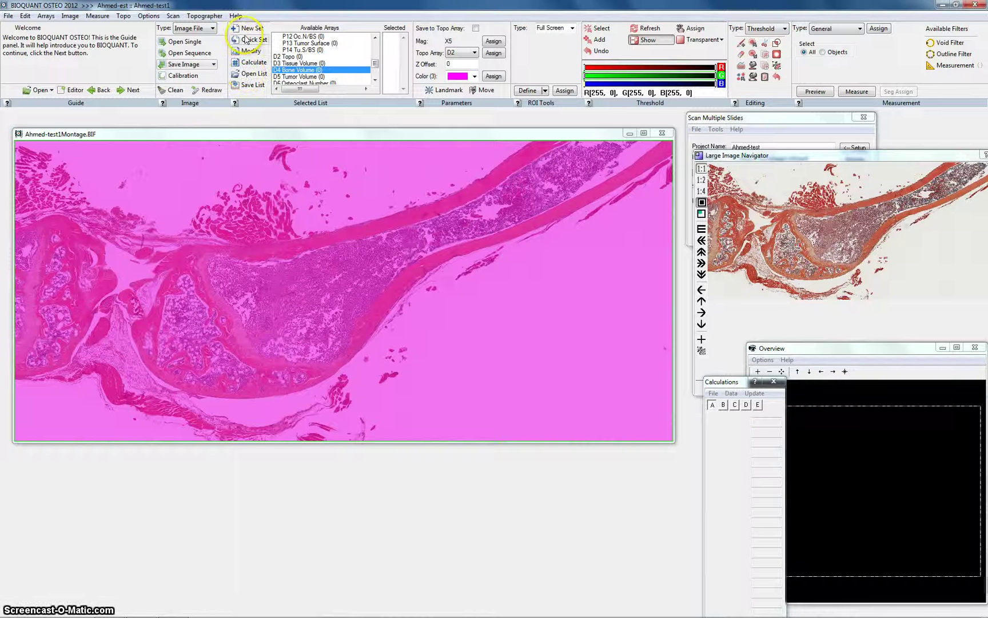
pyautogui.click(251, 73)
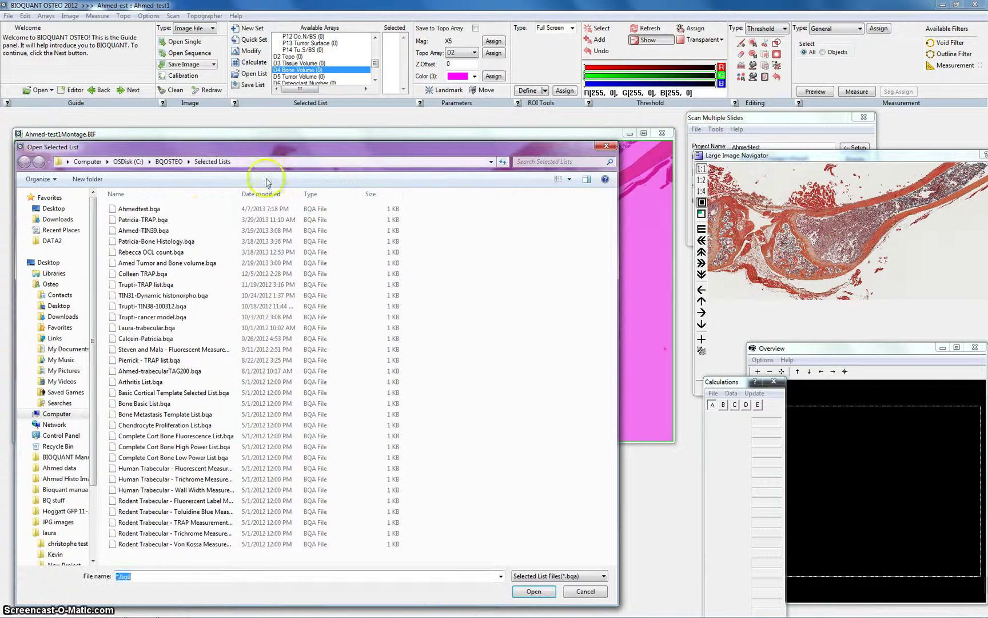
pyautogui.click(203, 212)
pyautogui.doubleClick(203, 212)
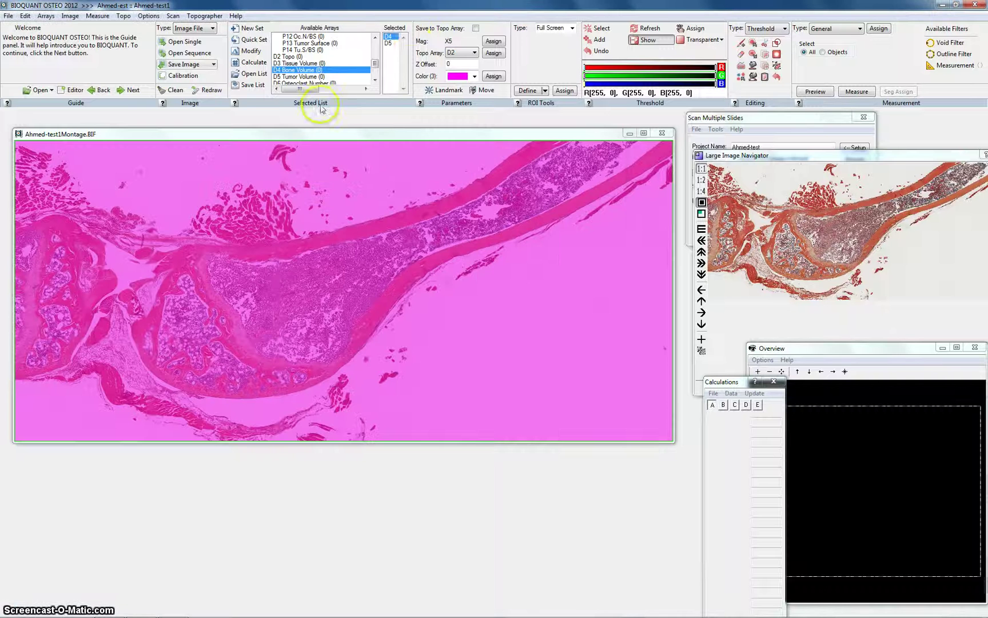
# - Via Select New Arrays, put D4 and D5 on Calculations page A and P5 BV/Tu.V on page B
pyautogui.click(713, 393)
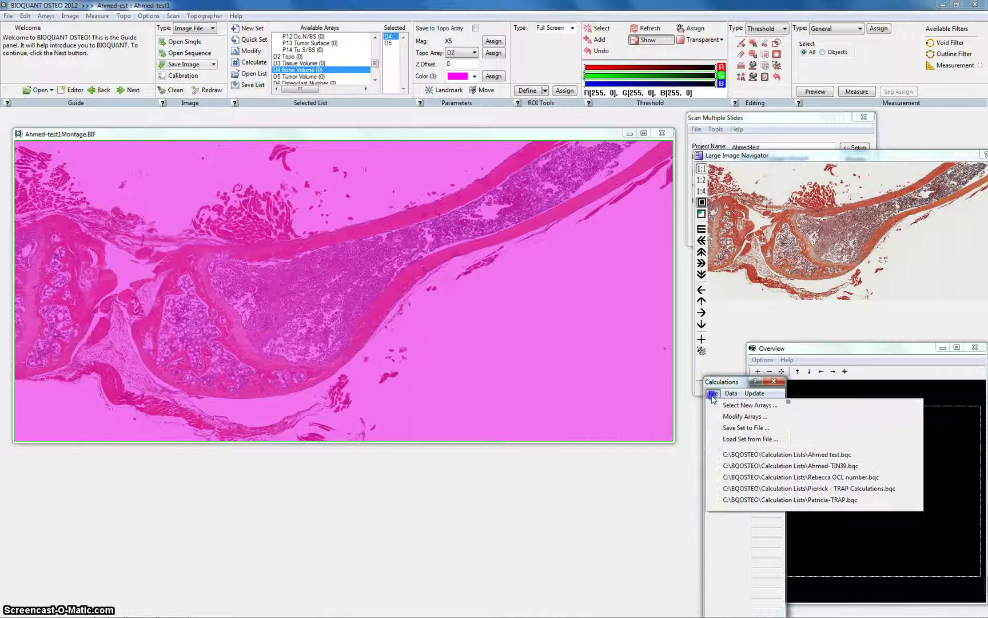
pyautogui.click(723, 406)
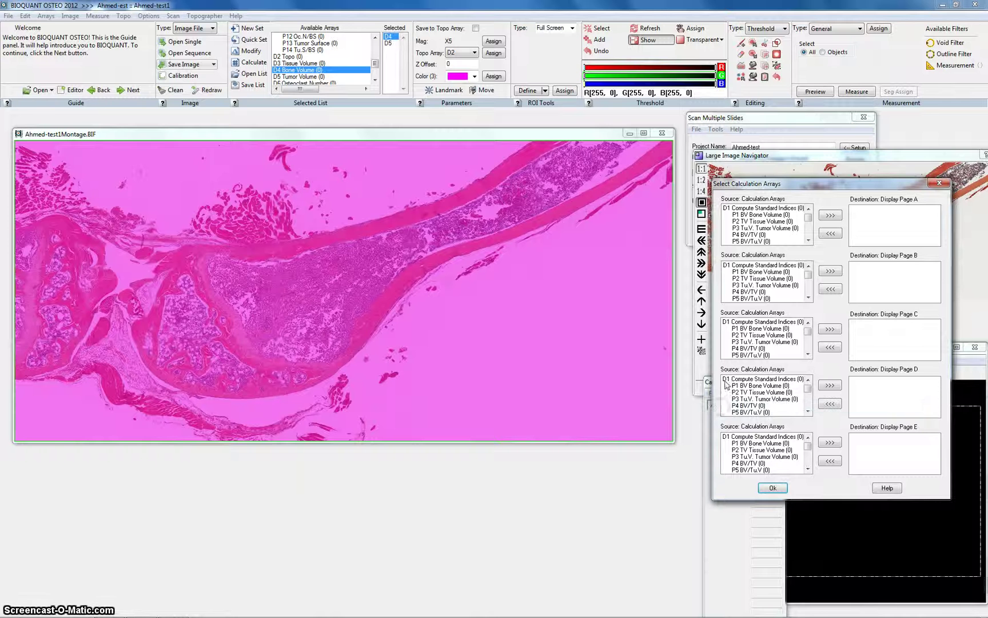
pyautogui.scroll(-3, 755, 231)
pyautogui.scroll(-3, 755, 234)
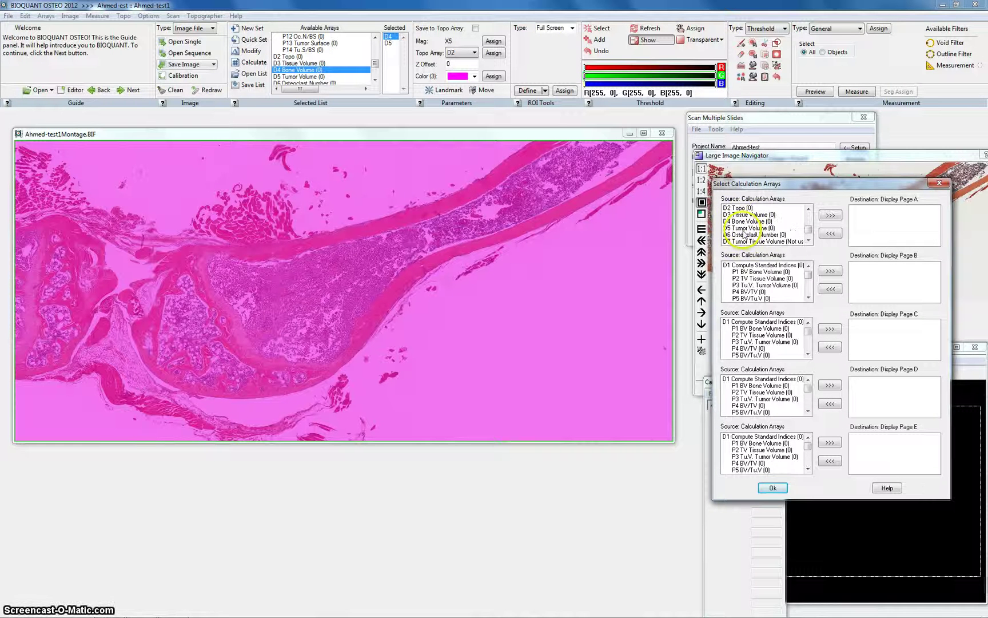
pyautogui.doubleClick(752, 241)
pyautogui.scroll(-1, 742, 239)
pyautogui.doubleClick(744, 241)
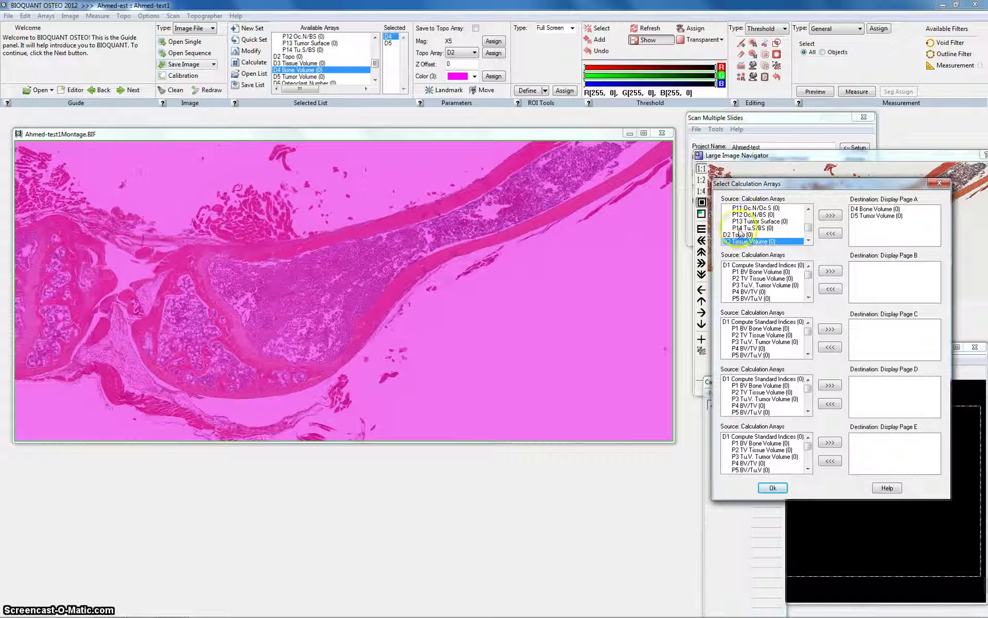
pyautogui.doubleClick(761, 298)
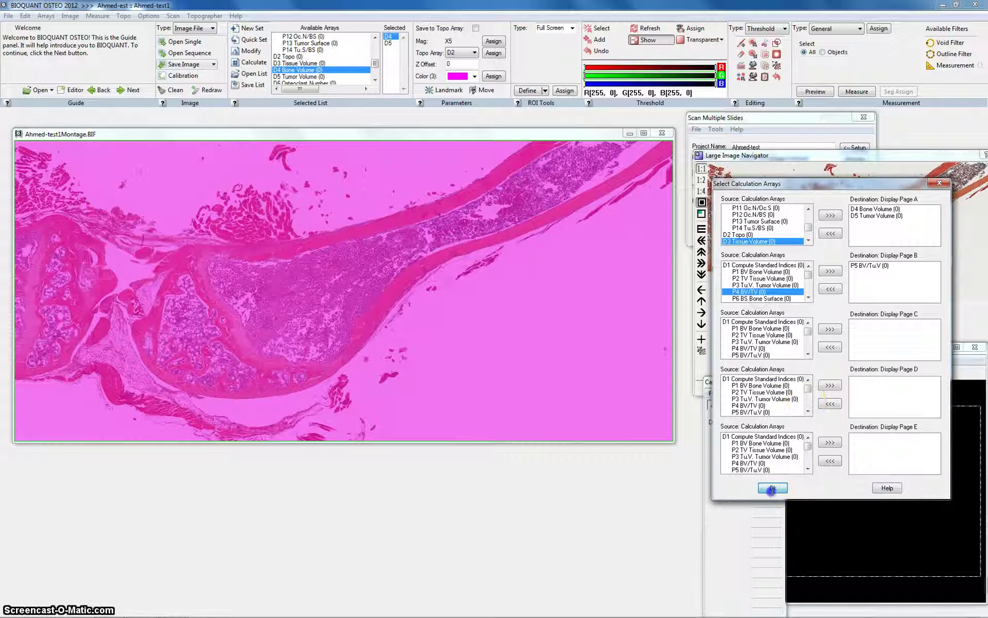
pyautogui.click(773, 487)
pyautogui.click(715, 394)
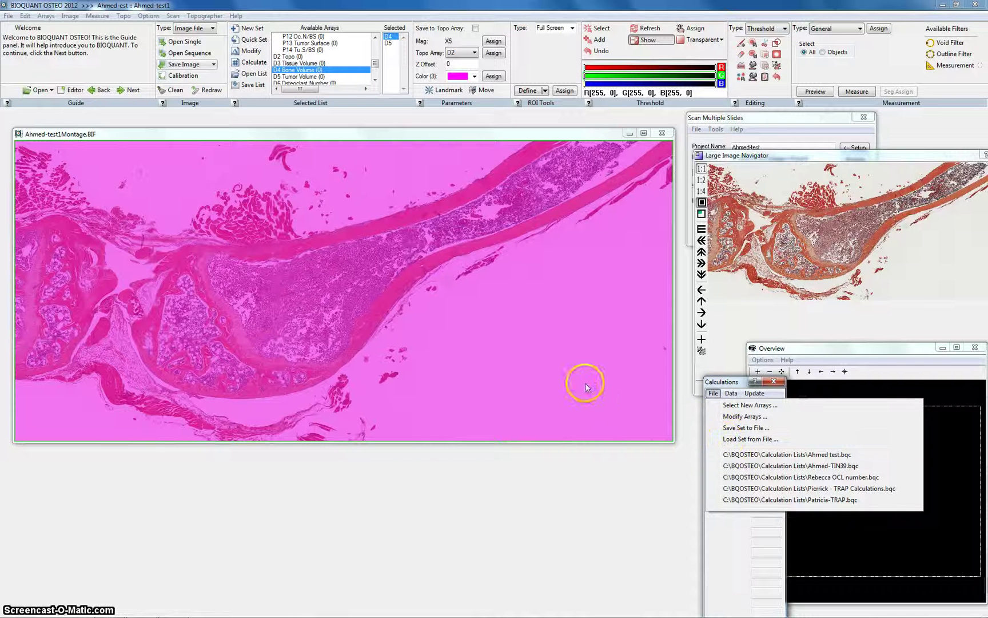
# - Make D5 Tumor Volume active, sample two tumor tissue colours for a threshold, then reset it
pyautogui.click(637, 409)
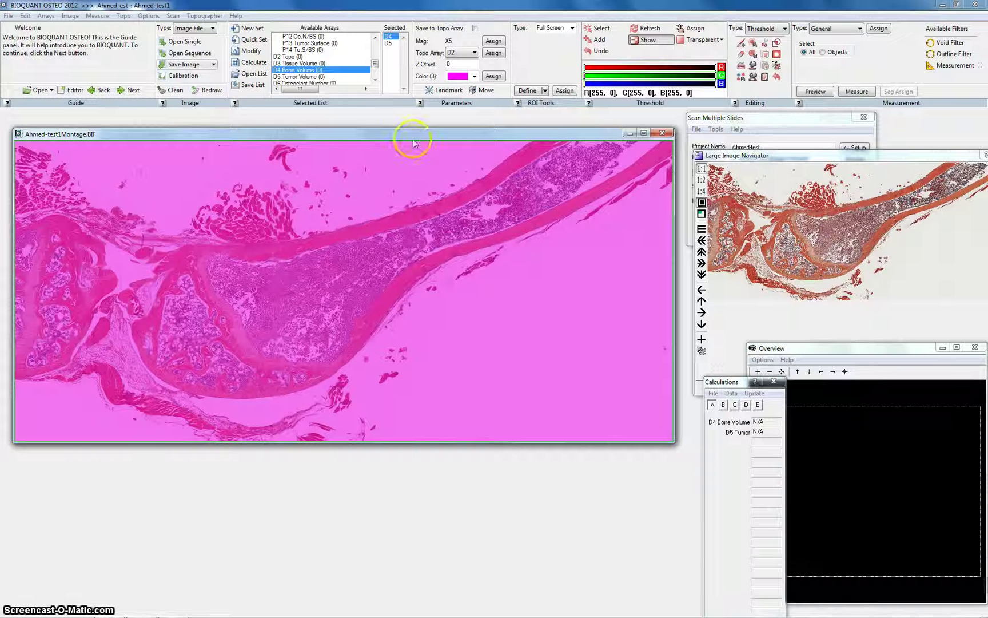
pyautogui.click(387, 43)
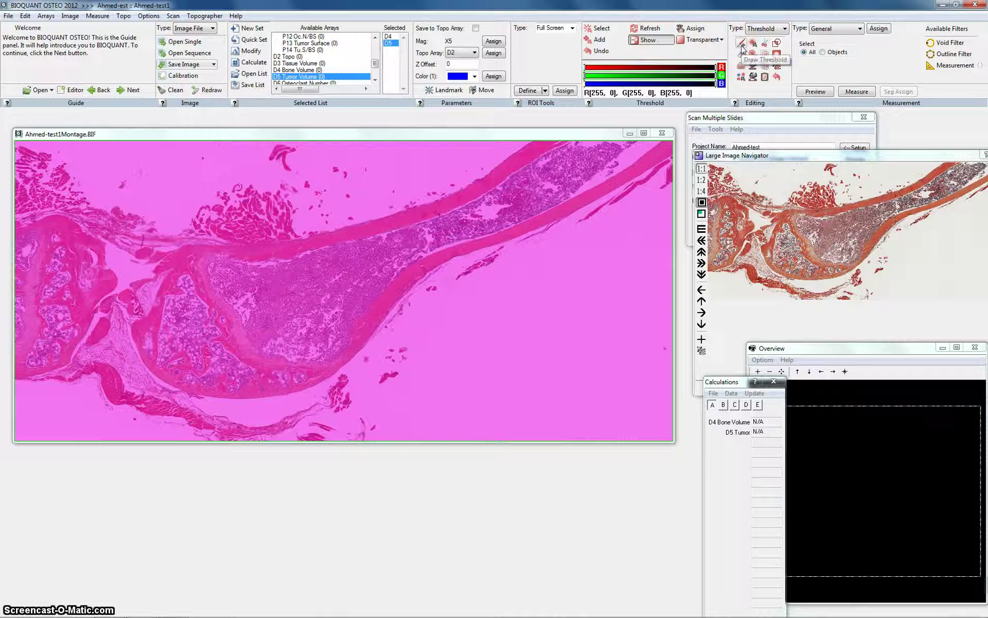
pyautogui.click(600, 32)
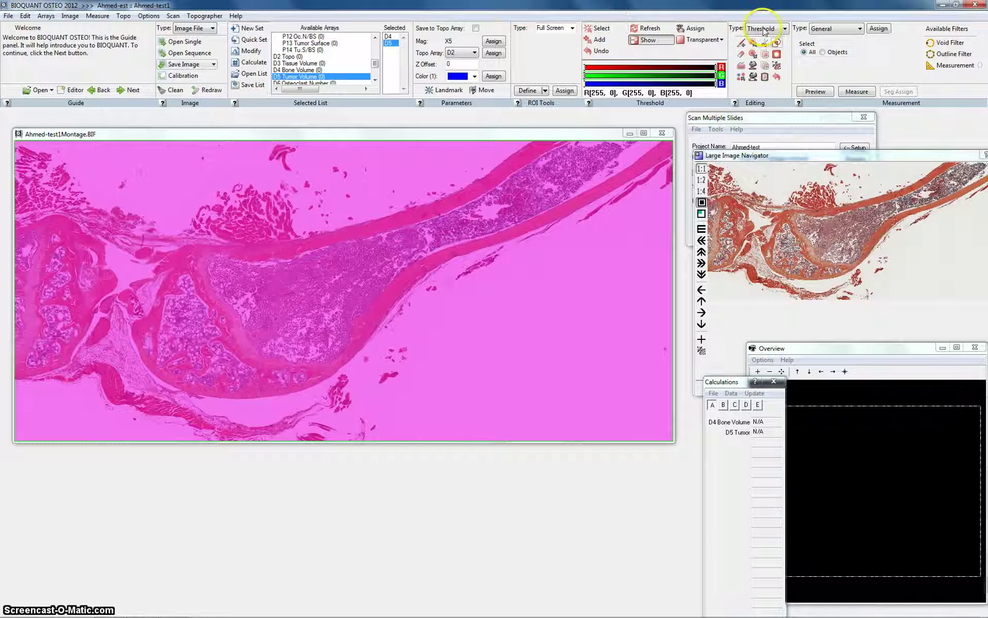
pyautogui.click(775, 54)
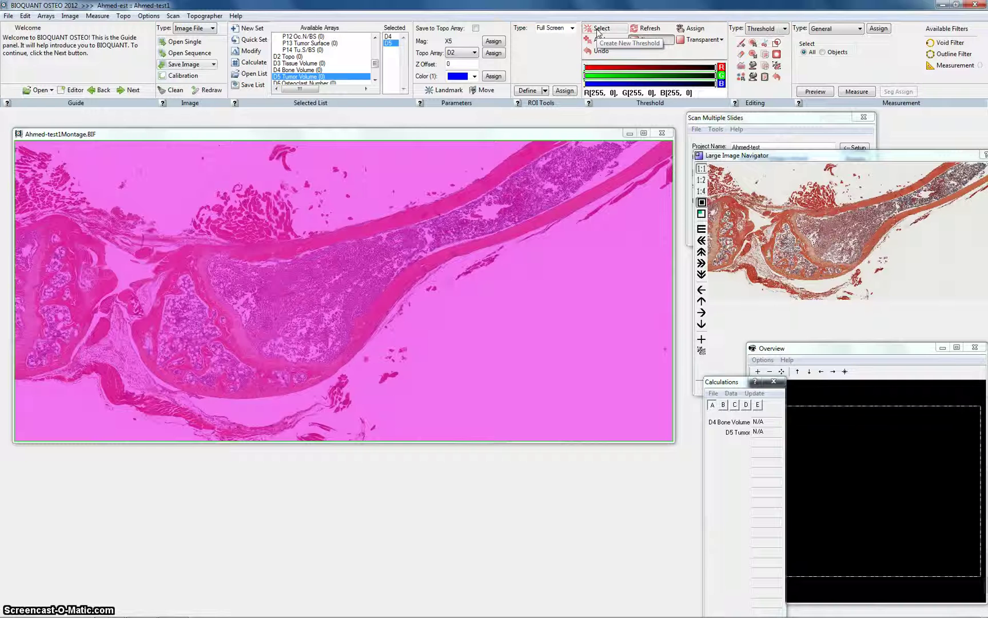
pyautogui.click(341, 301)
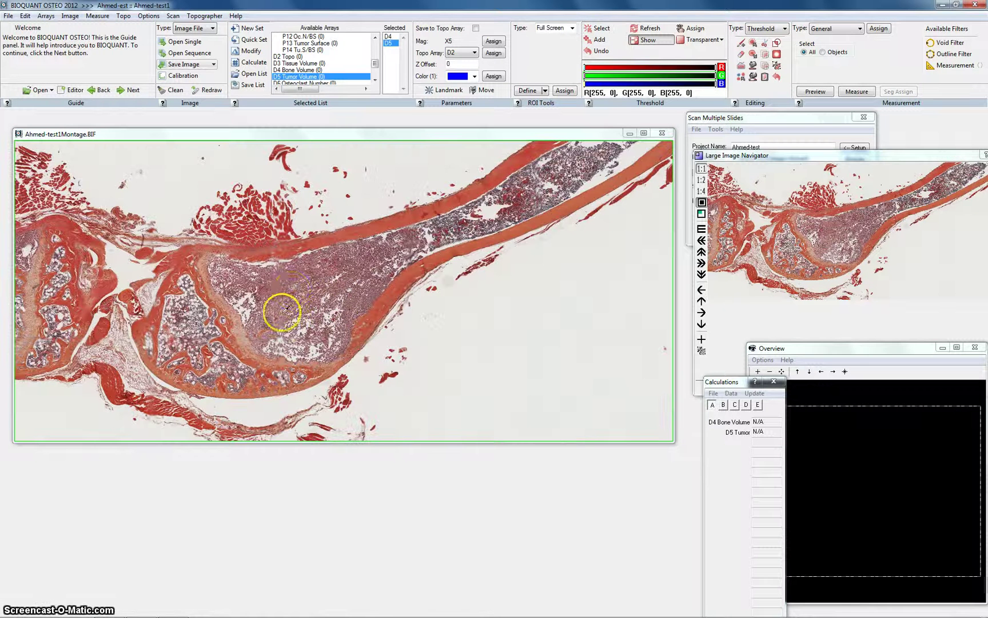
pyautogui.click(298, 279)
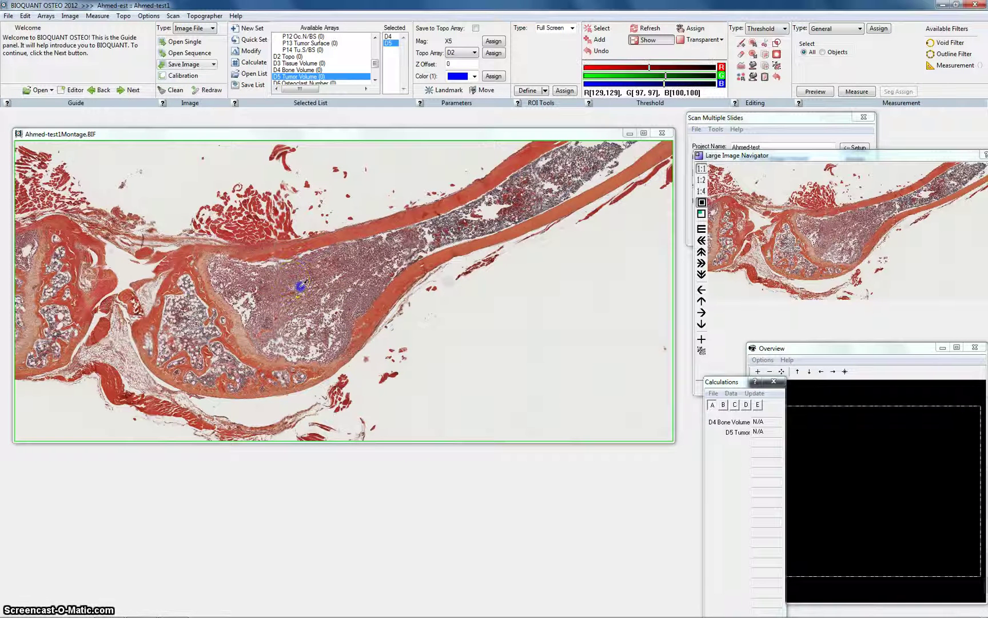
pyautogui.click(304, 282)
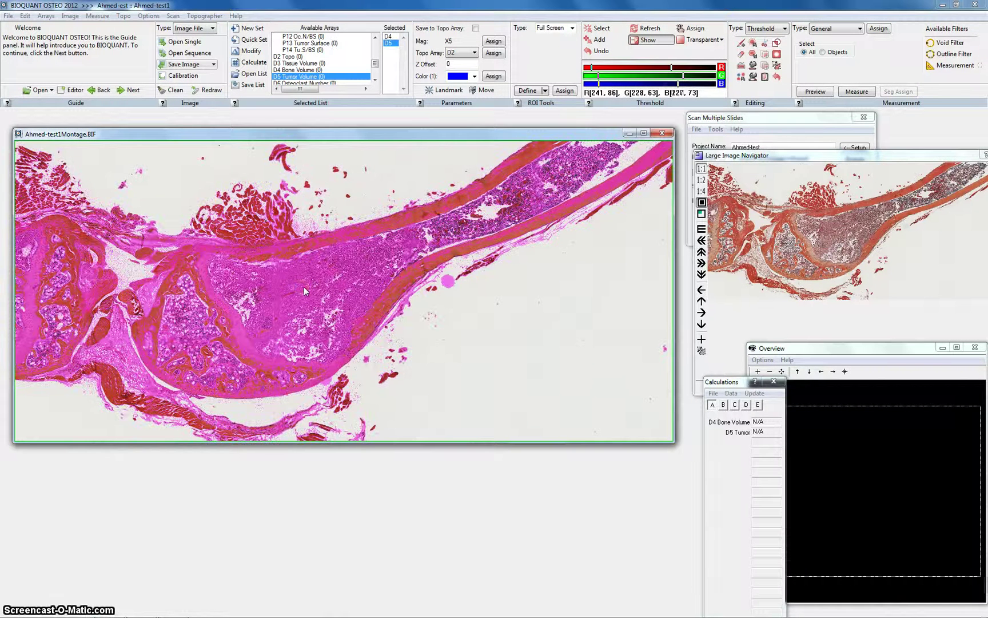
pyautogui.click(600, 28)
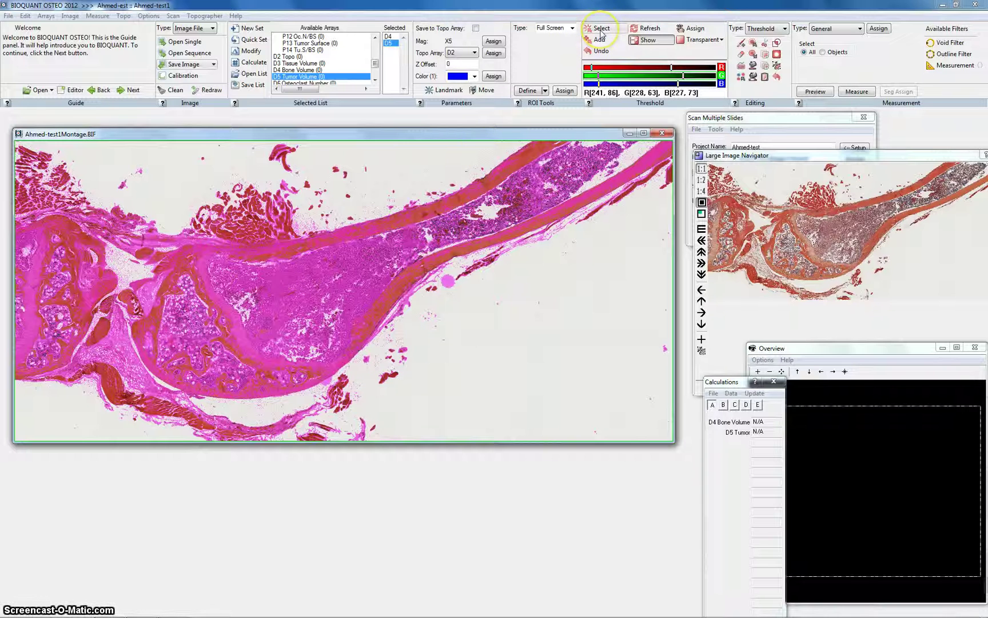
# - Clear the trial threshold and view the marrow cavity at 1:2 magnification
pyautogui.click(302, 344)
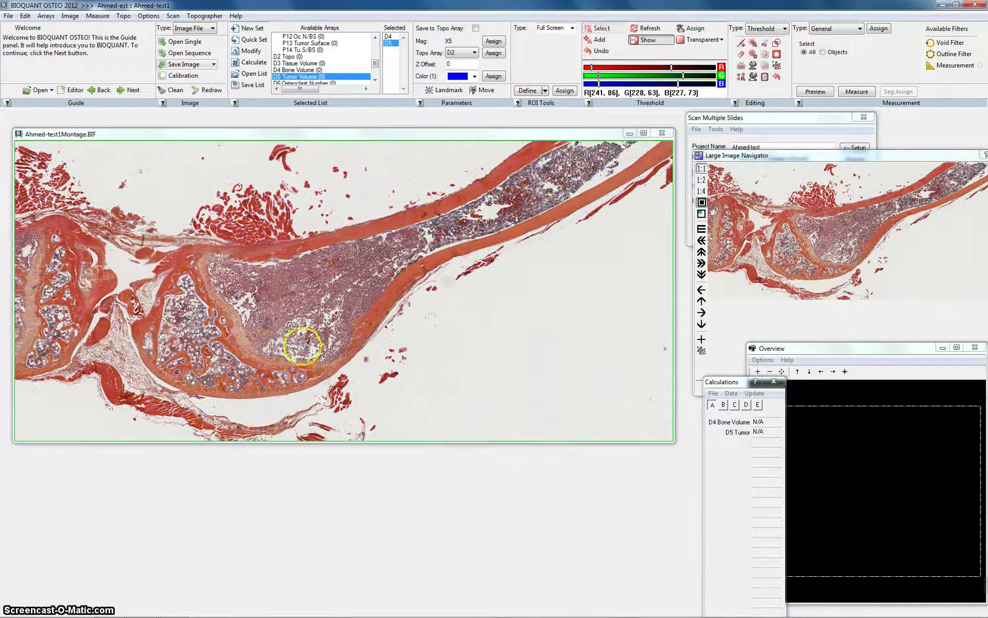
pyautogui.click(702, 179)
pyautogui.click(795, 209)
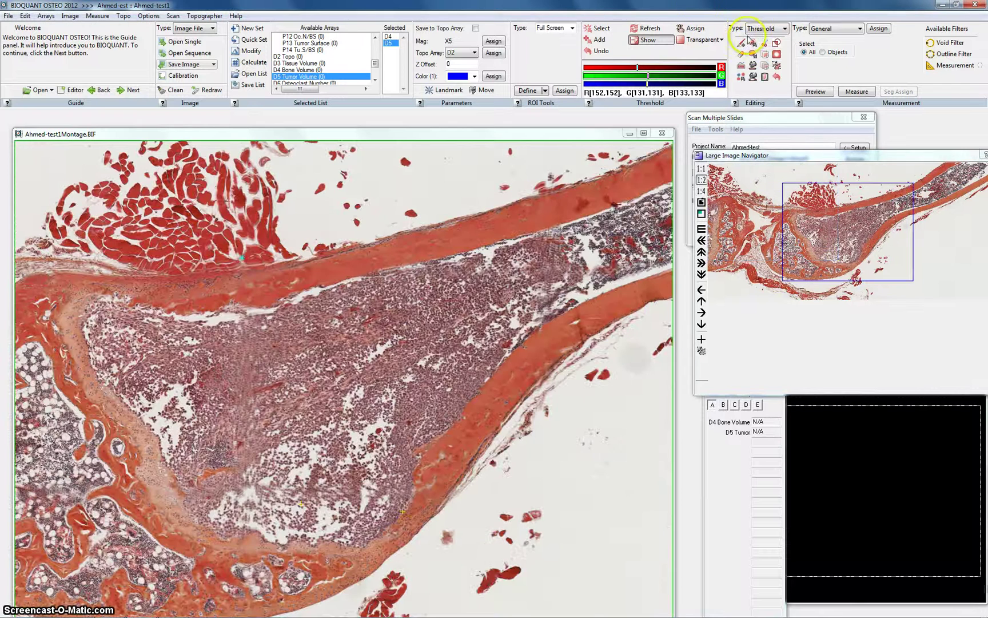
# - With Draw Threshold, paint two tumor regions and trace an outline in the lower marrow
pyautogui.click(741, 44)
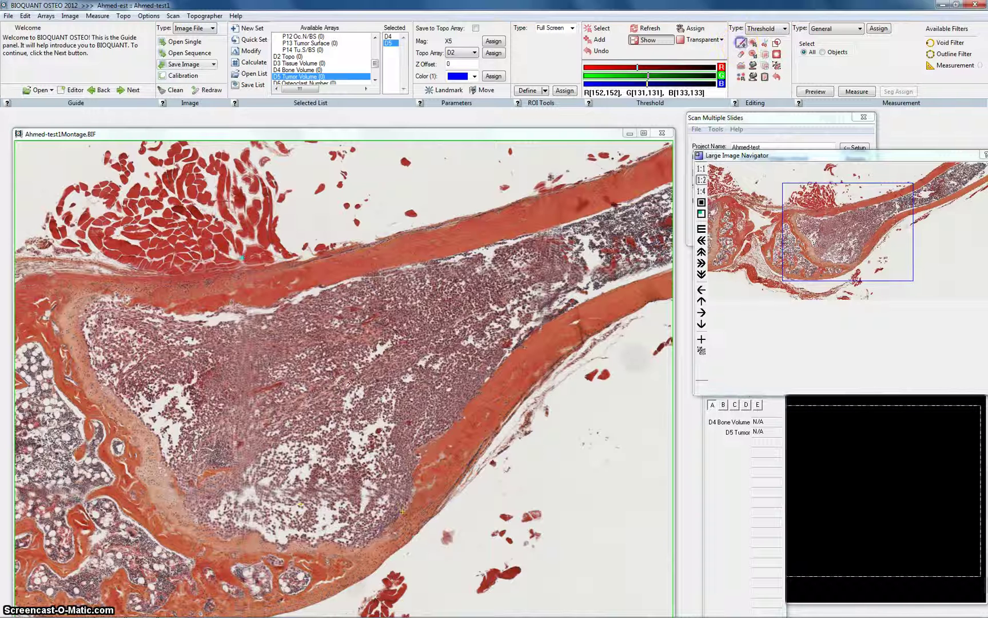
pyautogui.click(742, 54)
pyautogui.moveTo(307, 329)
pyautogui.mouseDown()
pyautogui.moveTo(234, 357)
pyautogui.moveTo(250, 427)
pyautogui.moveTo(371, 401)
pyautogui.moveTo(370, 326)
pyautogui.moveTo(309, 324)
pyautogui.mouseUp()
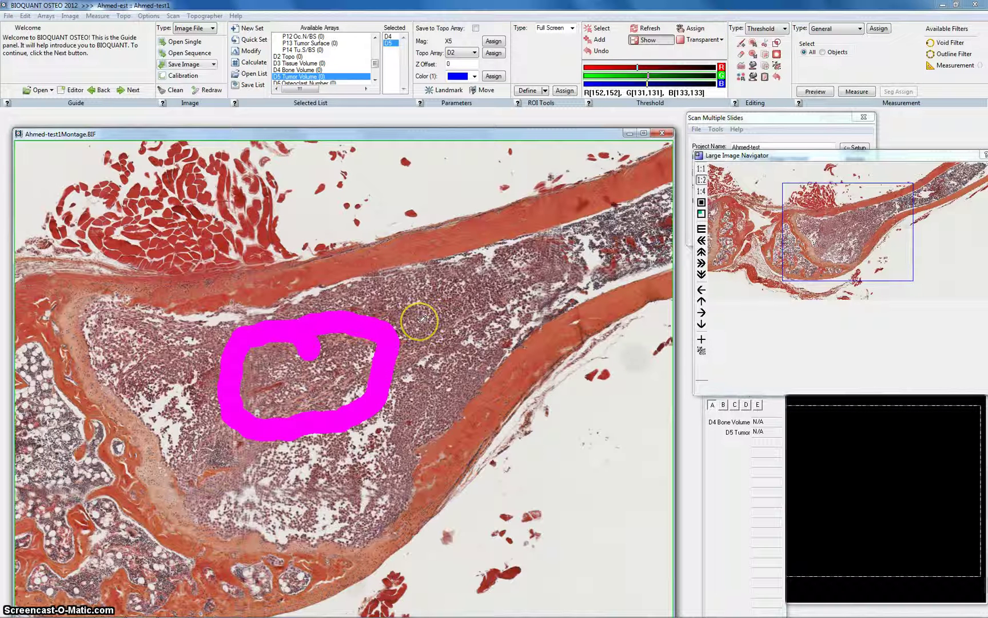
pyautogui.moveTo(421, 323)
pyautogui.mouseDown()
pyautogui.moveTo(436, 263)
pyautogui.moveTo(439, 293)
pyautogui.mouseUp()
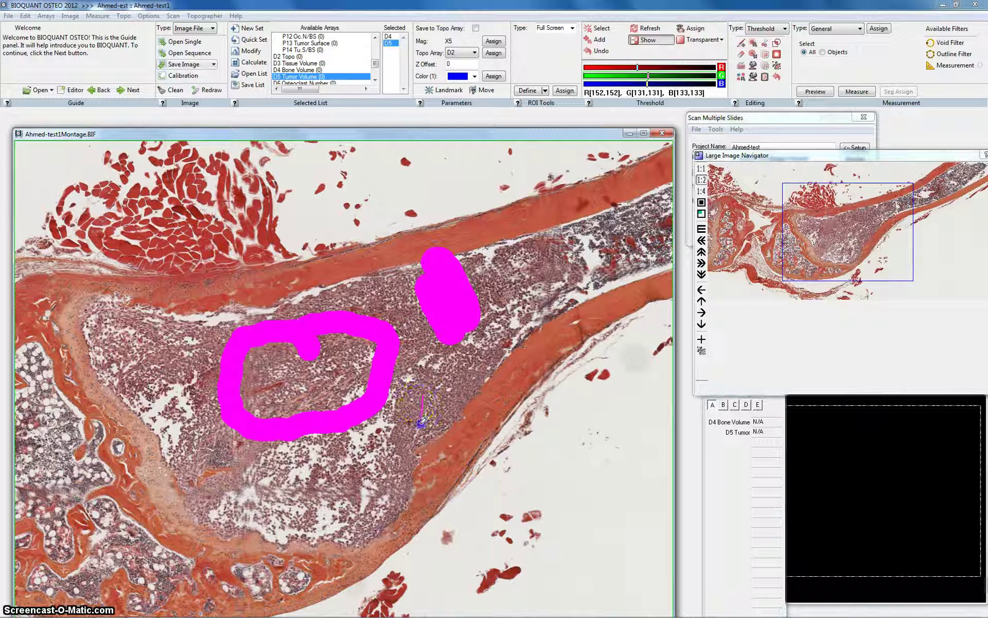
pyautogui.moveTo(375, 481)
pyautogui.mouseDown()
pyautogui.moveTo(327, 404)
pyautogui.moveTo(298, 392)
pyautogui.moveTo(290, 373)
pyautogui.mouseUp()
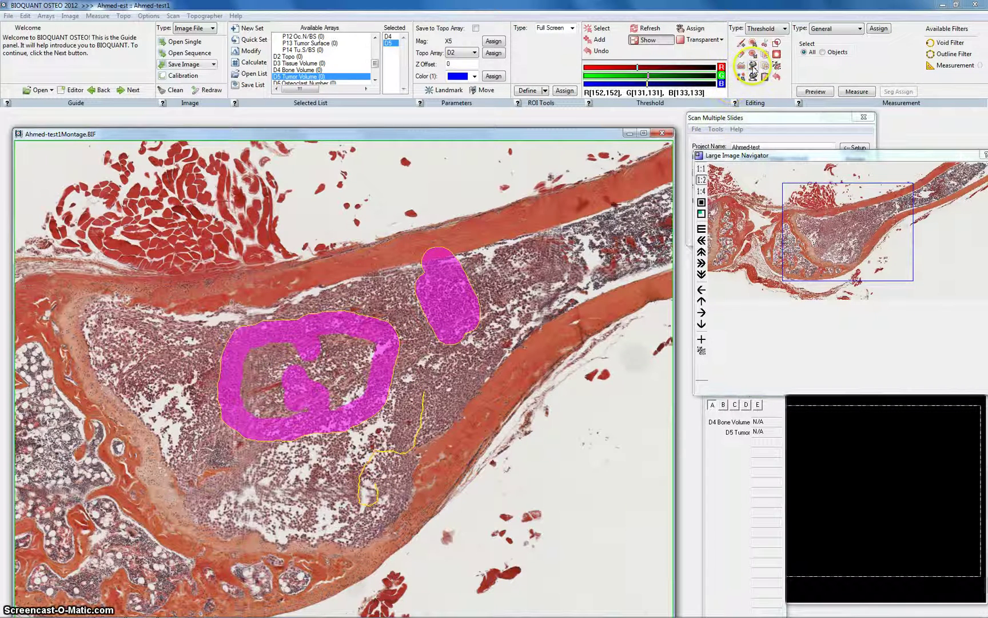
# - Fill the painted ring solid and erase the stray line in the lower marrow
pyautogui.click(754, 66)
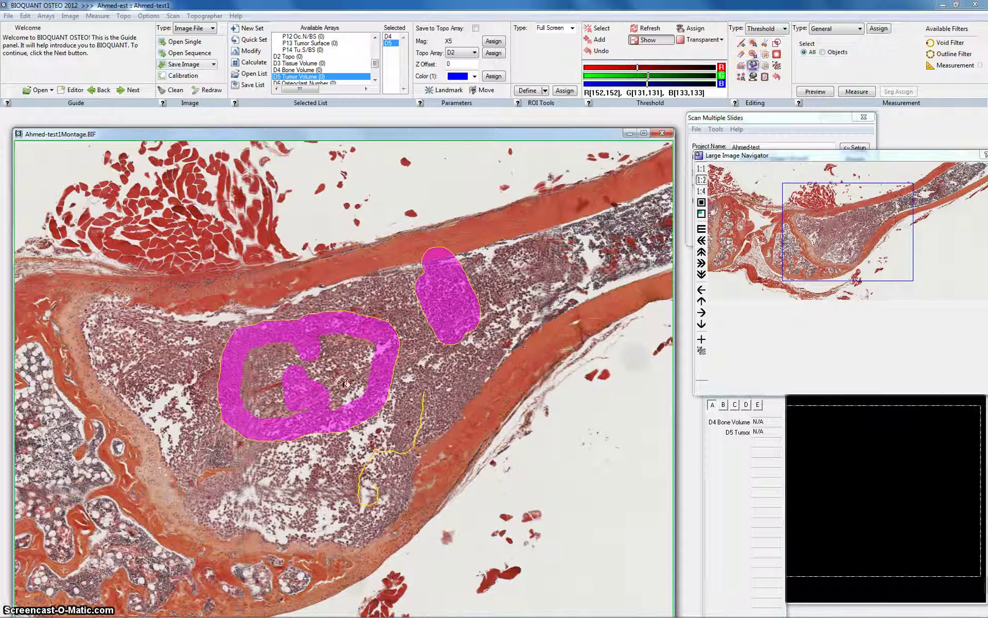
pyautogui.click(351, 410)
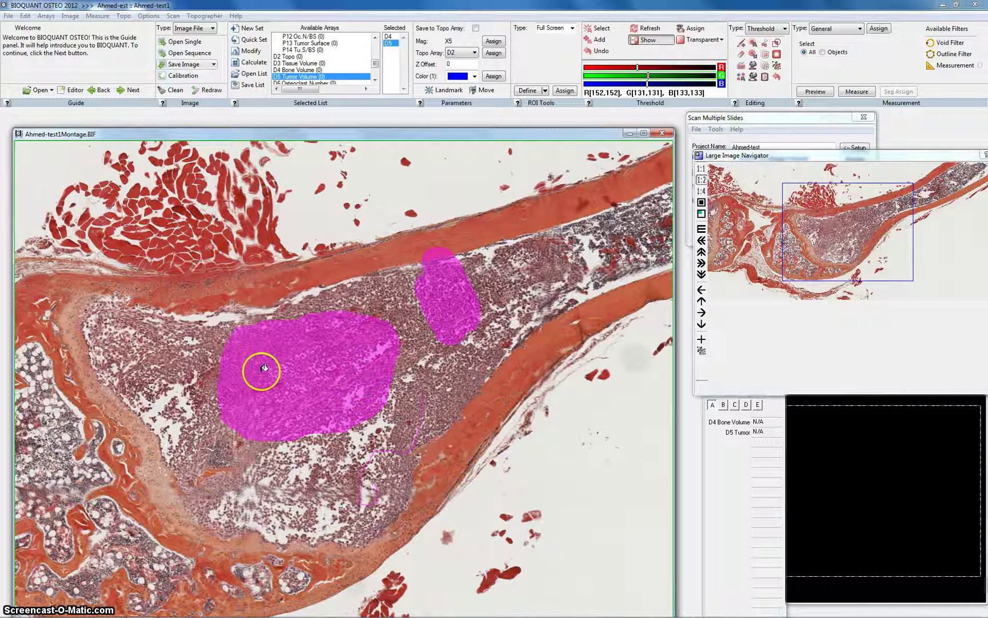
pyautogui.click(373, 424)
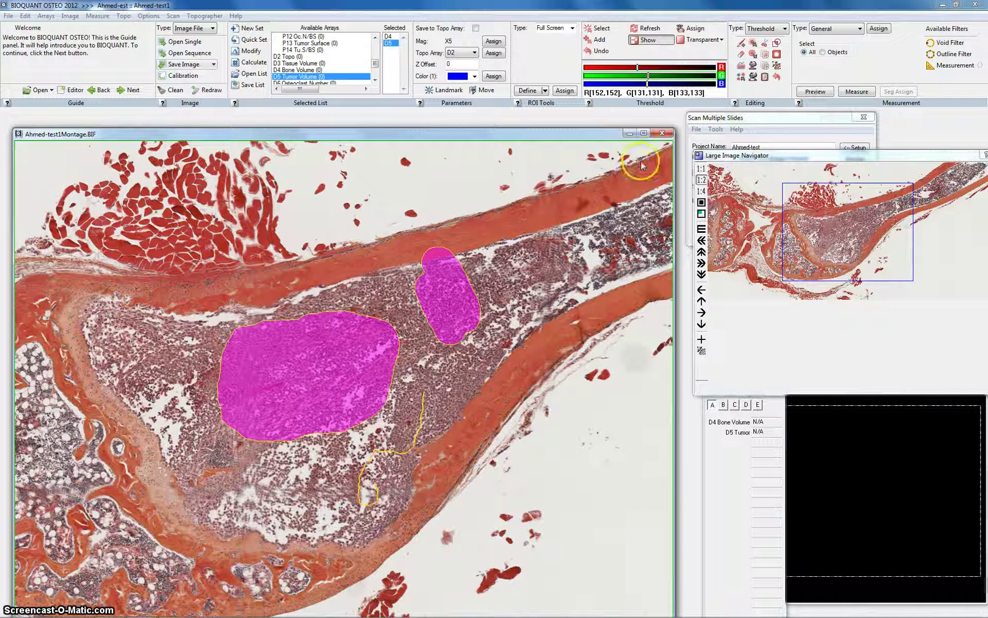
pyautogui.click(741, 57)
pyautogui.moveTo(366, 485)
pyautogui.mouseDown()
pyautogui.moveTo(355, 502)
pyautogui.moveTo(378, 452)
pyautogui.moveTo(423, 438)
pyautogui.moveTo(425, 394)
pyautogui.mouseUp()
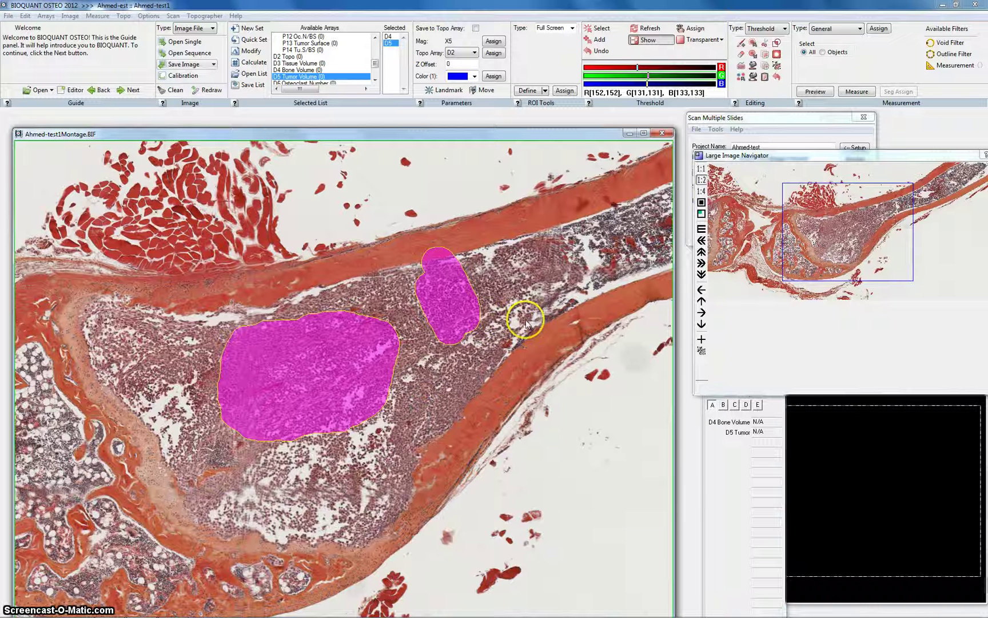
# - Remove the small stray region from the tumor trace
pyautogui.click(741, 77)
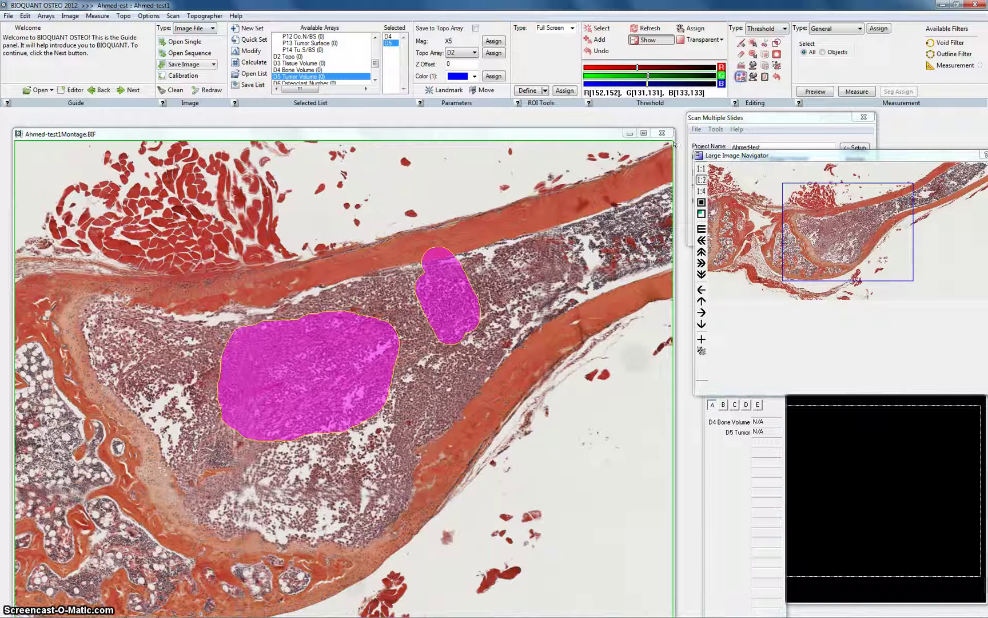
pyautogui.click(358, 349)
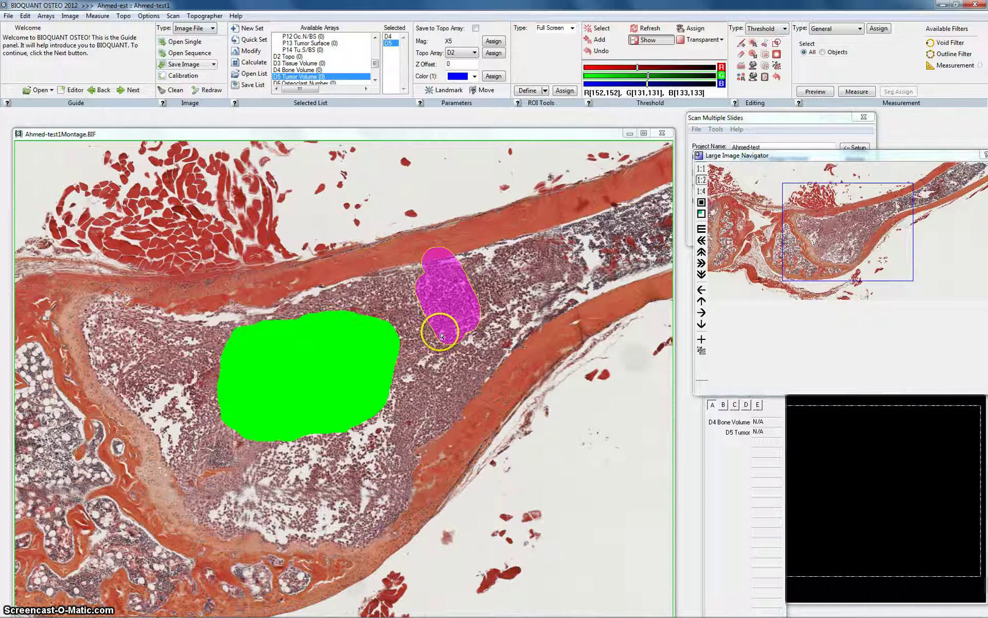
pyautogui.click(432, 372)
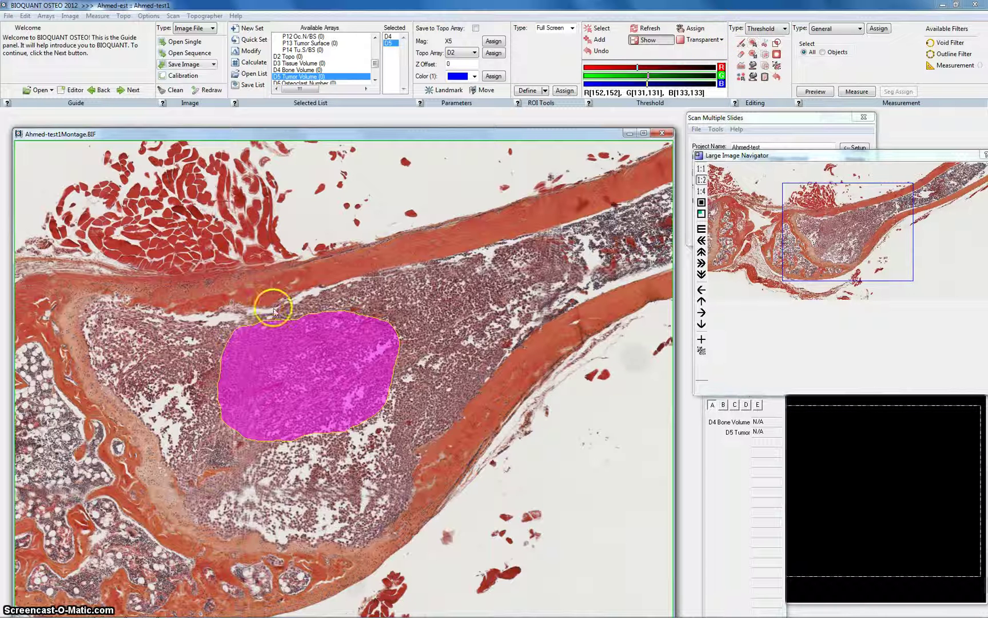
# - Add two small lobes along the tumor region's right edge and merge them in
pyautogui.click(753, 43)
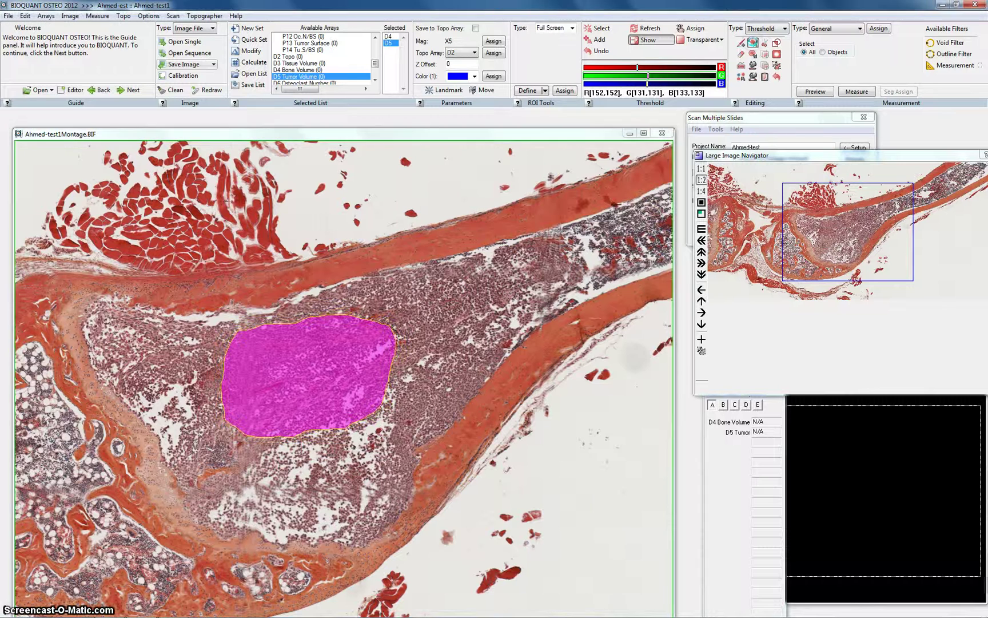
pyautogui.click(754, 54)
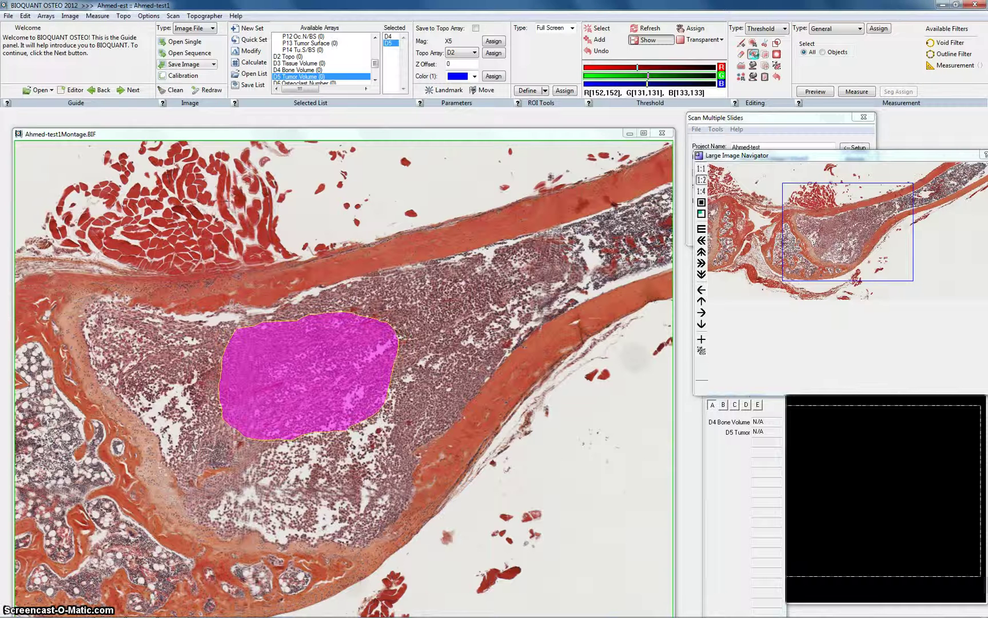
pyautogui.click(410, 338)
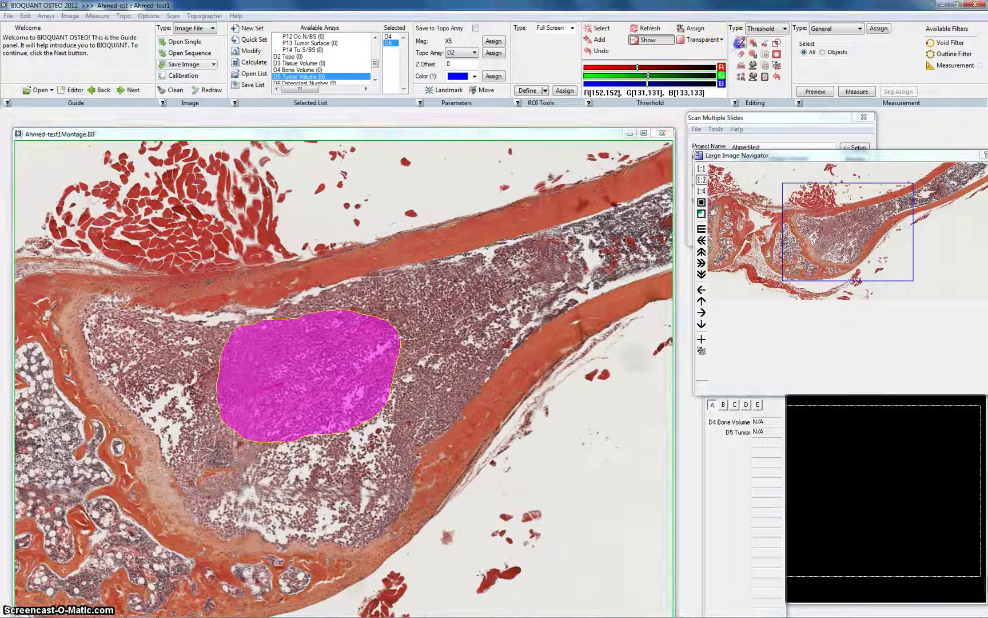
pyautogui.click(413, 365)
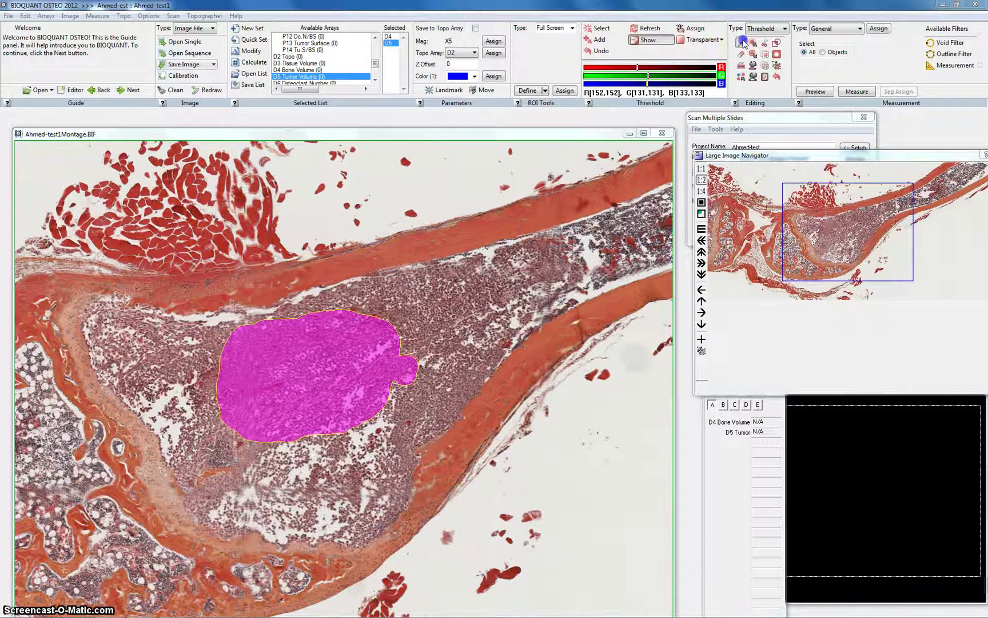
pyautogui.click(417, 323)
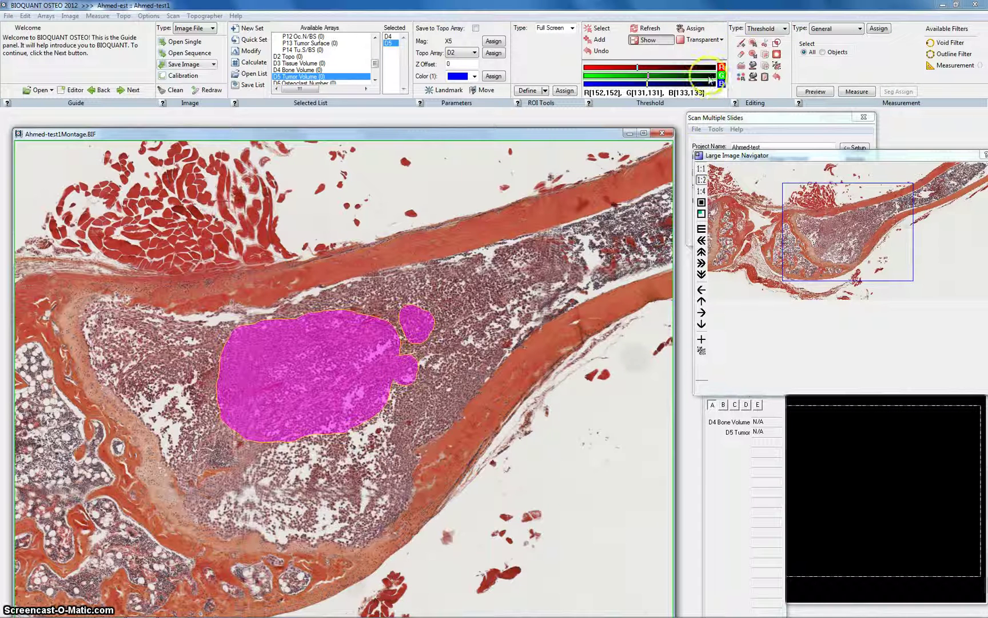
pyautogui.click(754, 55)
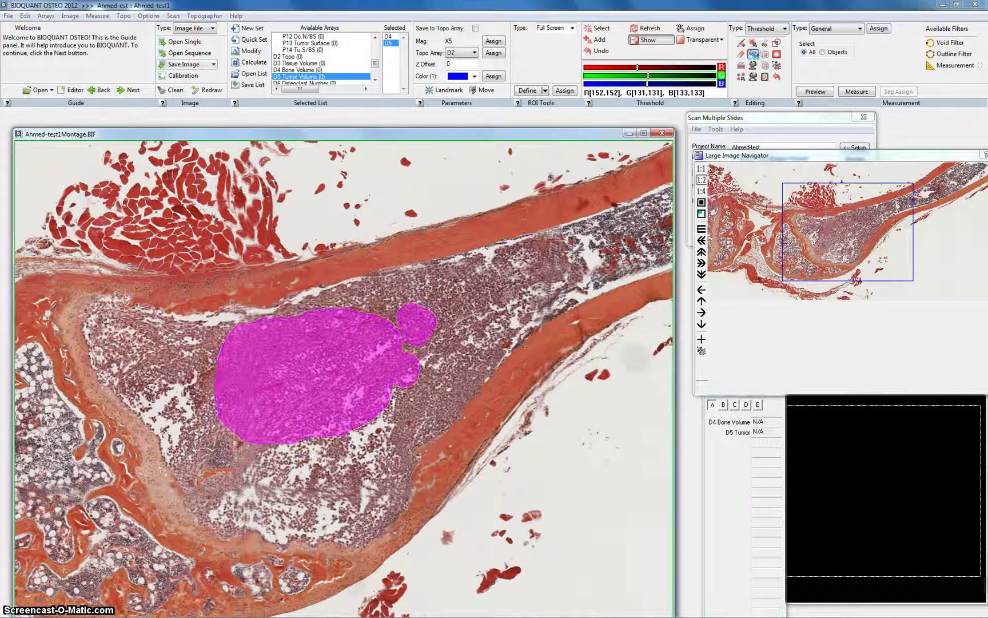
pyautogui.click(754, 54)
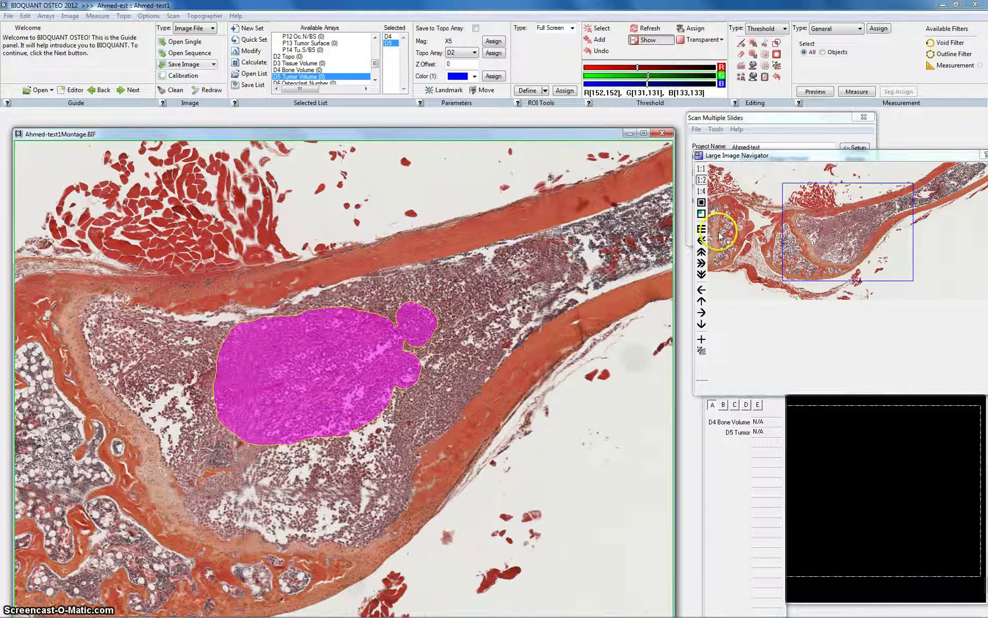
# - Measure the tumor region, giving D5 Tumor Volume 708480.35, and zoom out to the full section
pyautogui.click(850, 95)
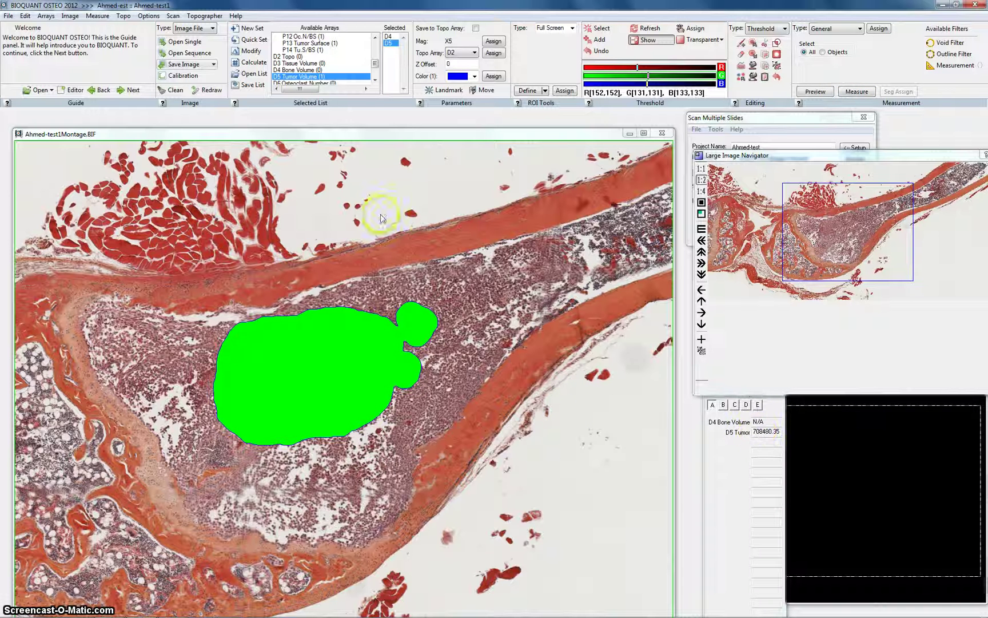
pyautogui.click(701, 202)
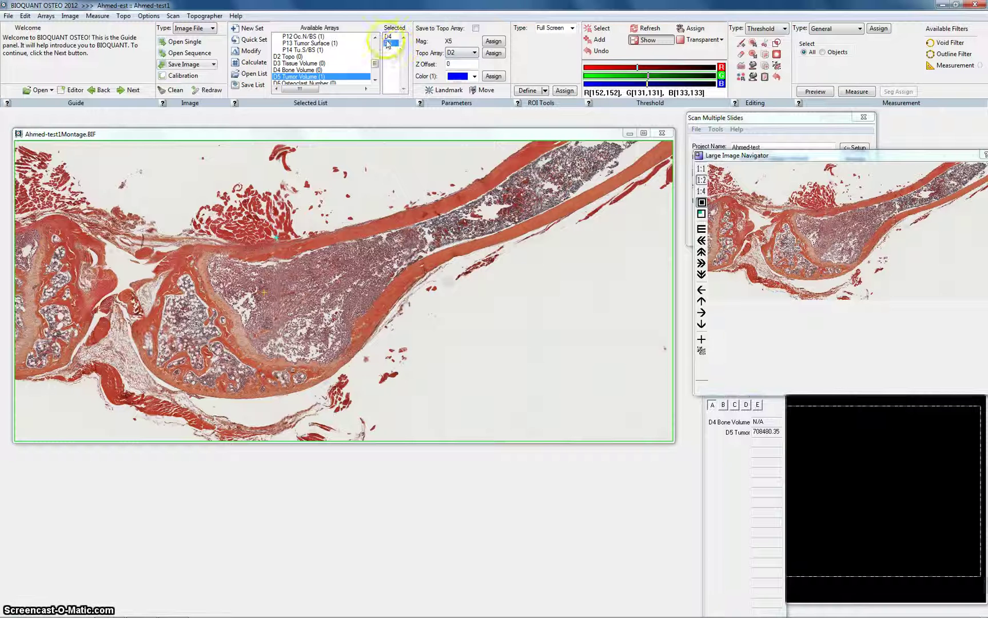
# - Switch to D4 Bone Volume and sample bone pixels to threshold at R[206,148], G[107,46], B[89,34]
pyautogui.click(388, 41)
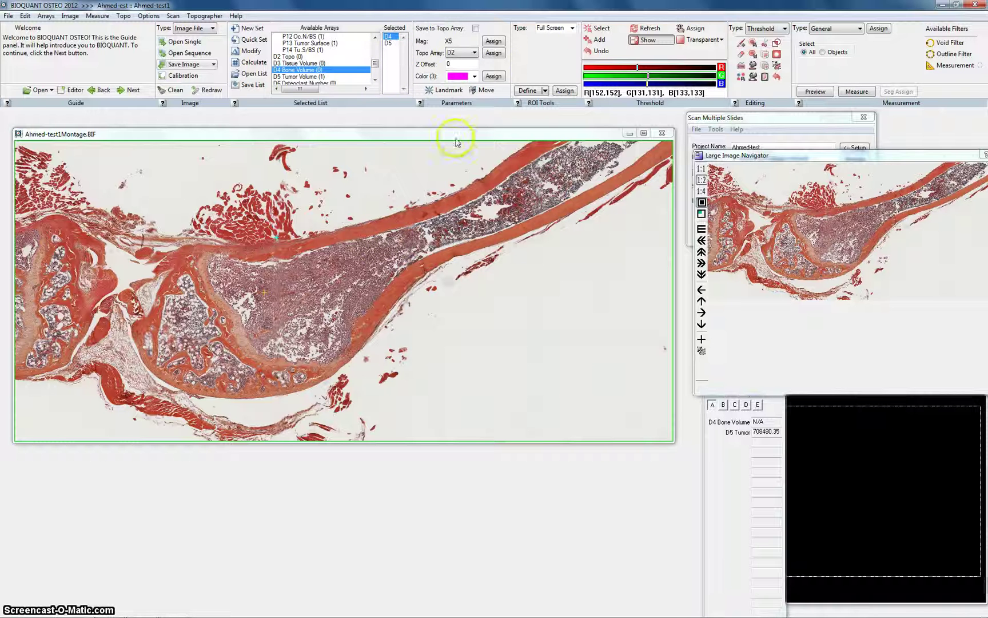
pyautogui.click(593, 29)
pyautogui.click(407, 219)
pyautogui.click(414, 212)
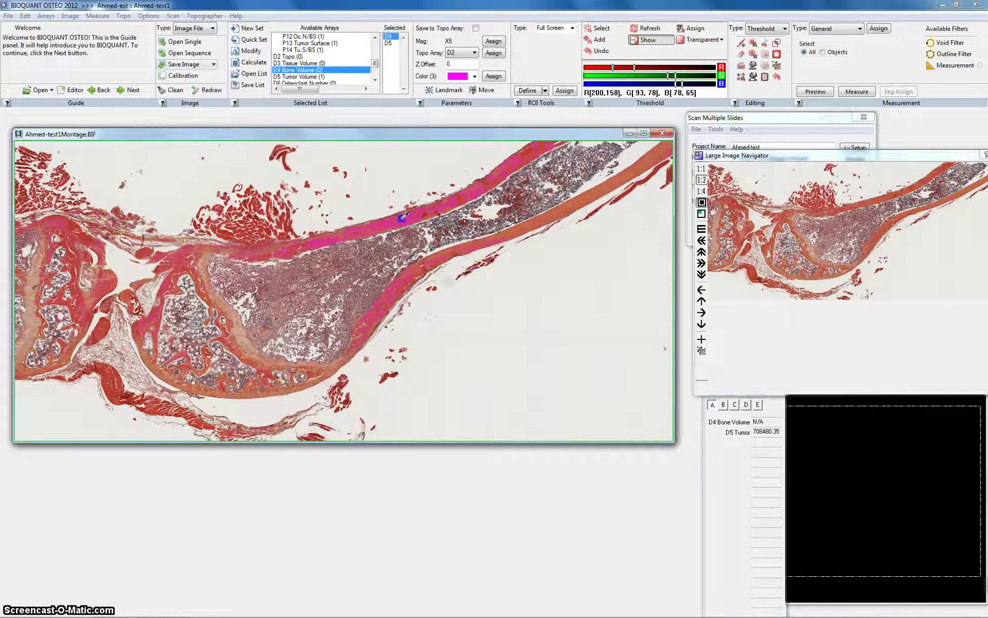
pyautogui.click(419, 209)
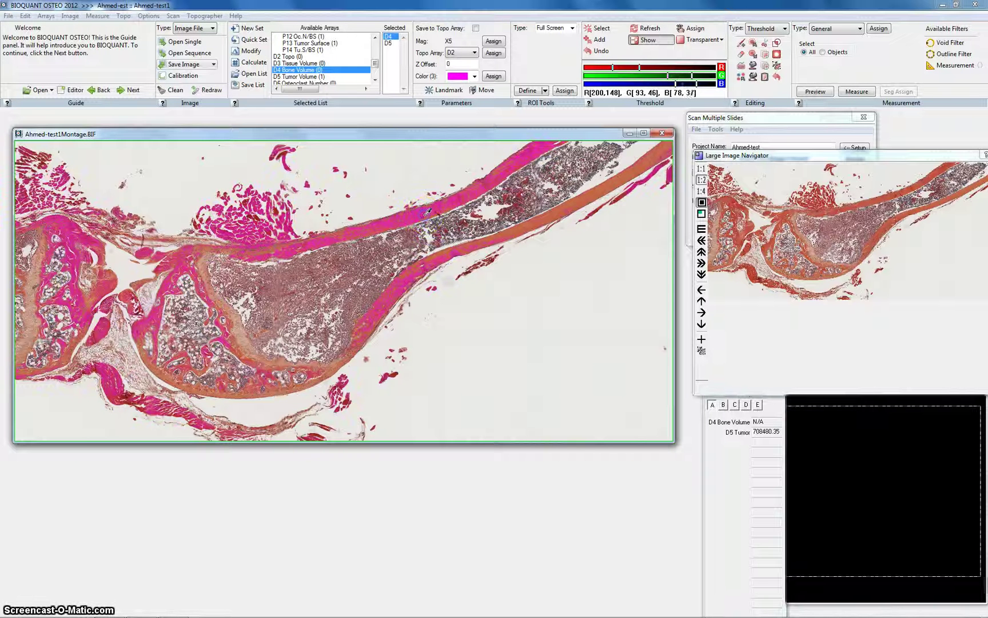
pyautogui.click(479, 240)
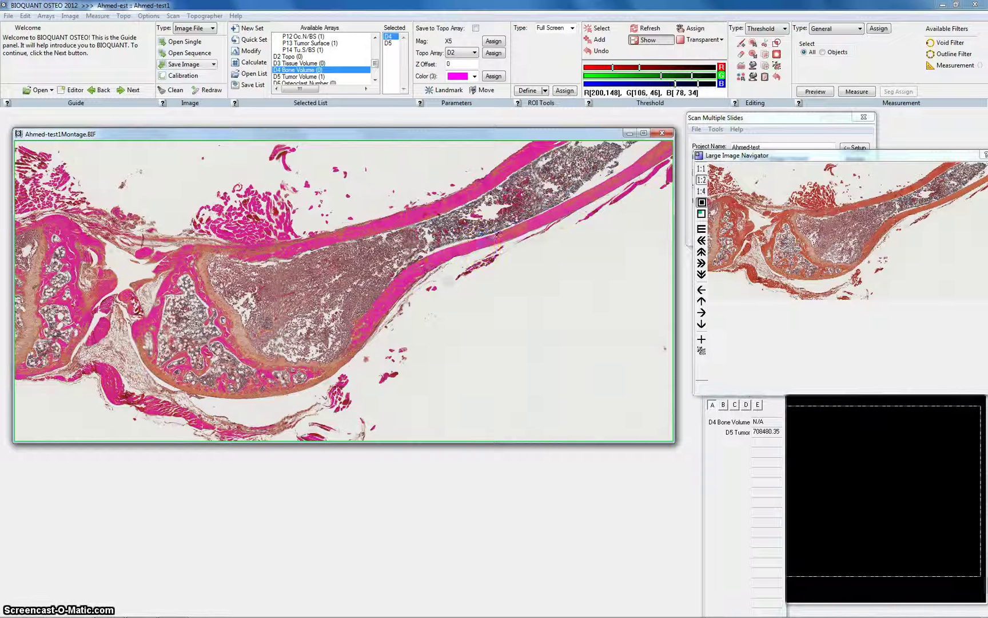
pyautogui.click(535, 239)
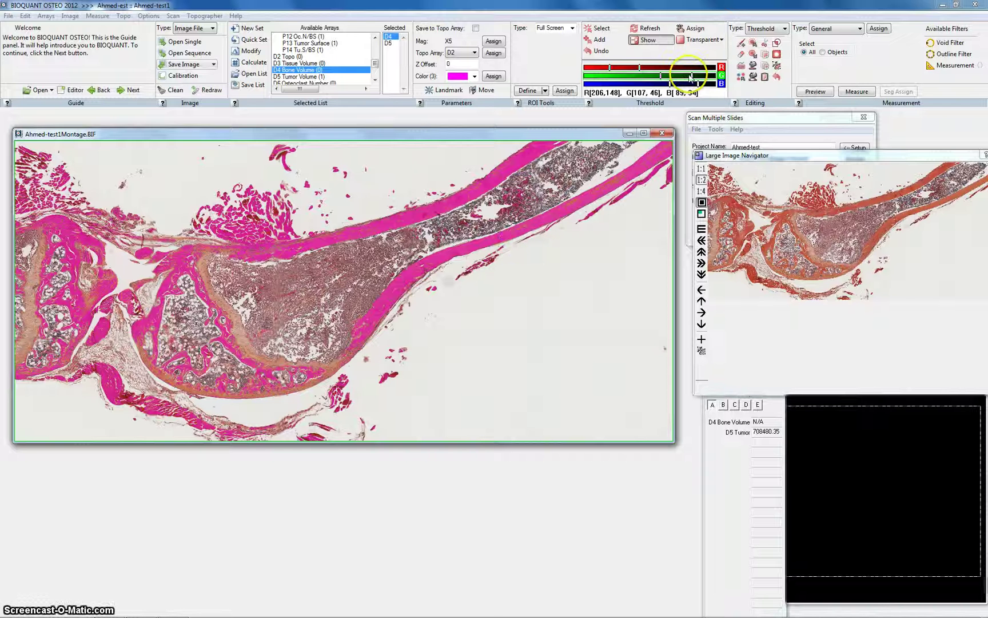
pyautogui.click(742, 73)
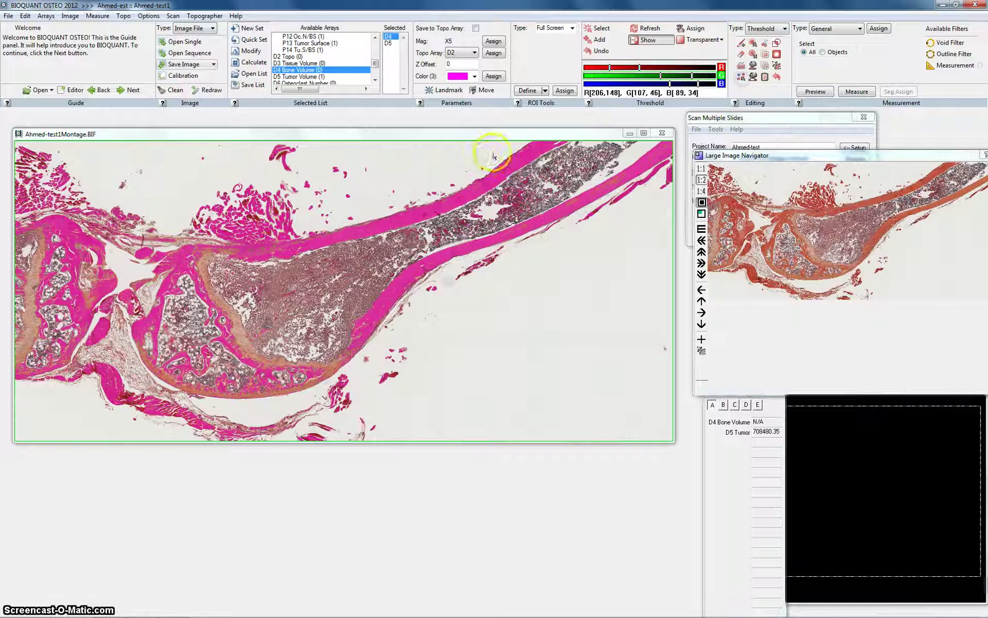
# - Turn the bone threshold into an edit overlay and touch up the lower cortex
pyautogui.click(395, 293)
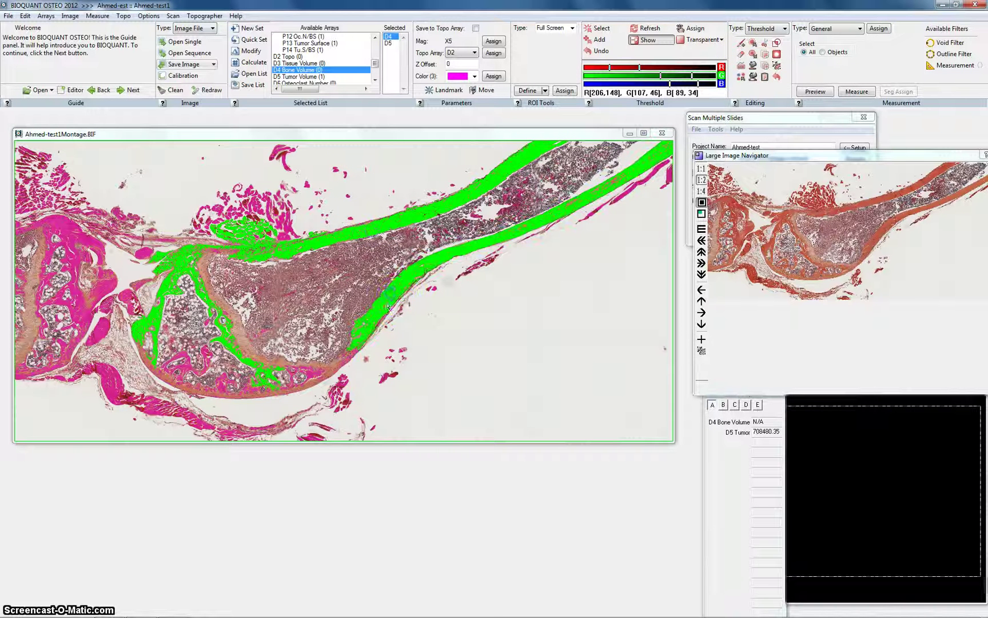
pyautogui.click(291, 371)
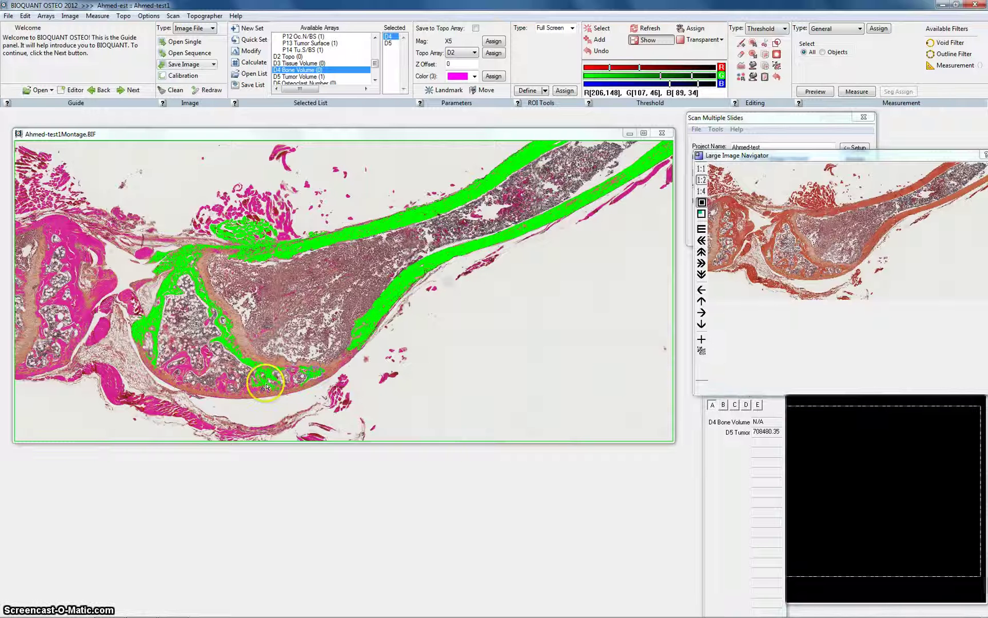
pyautogui.moveTo(266, 387); pyautogui.dragTo(251, 390)
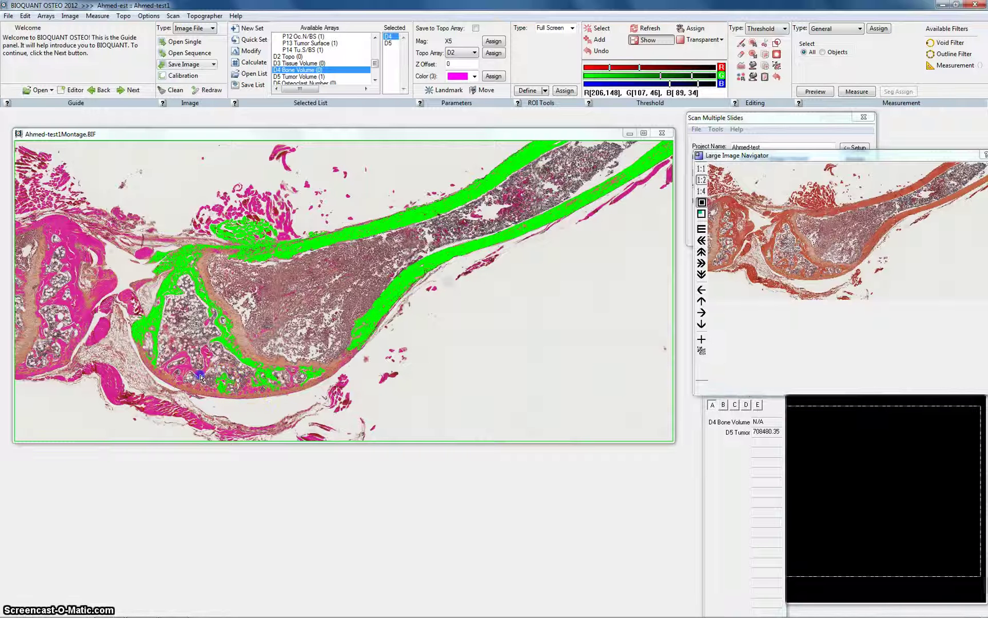
# - Erase the stray tissue detections above the upper cortex and measure D4 Bone Volume as 710019.01
pyautogui.moveTo(231, 287)
pyautogui.mouseDown()
pyautogui.moveTo(279, 276)
pyautogui.moveTo(289, 307)
pyautogui.mouseUp()
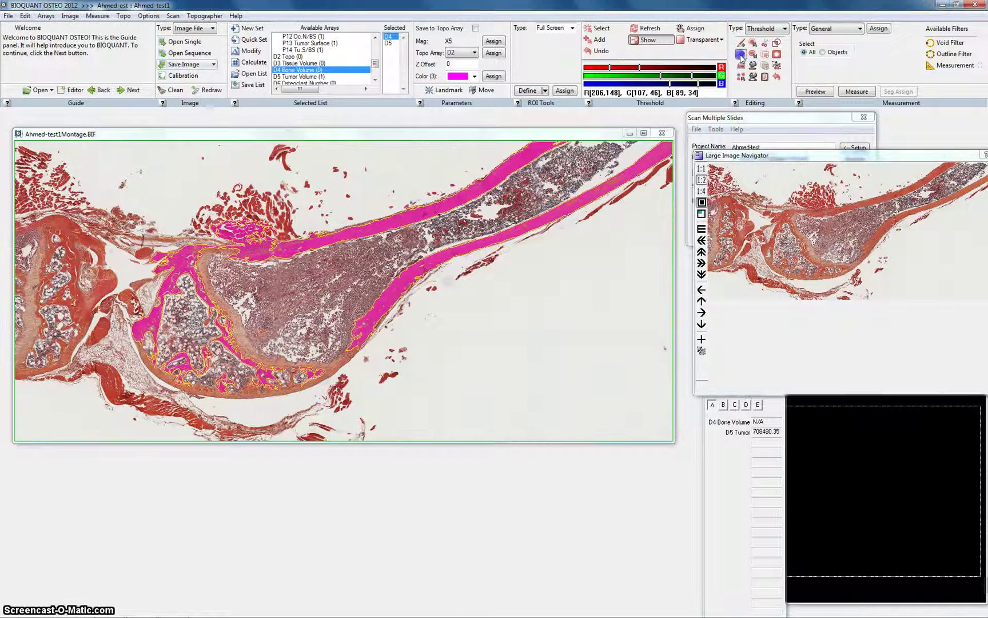
pyautogui.moveTo(320, 224); pyautogui.dragTo(253, 230)
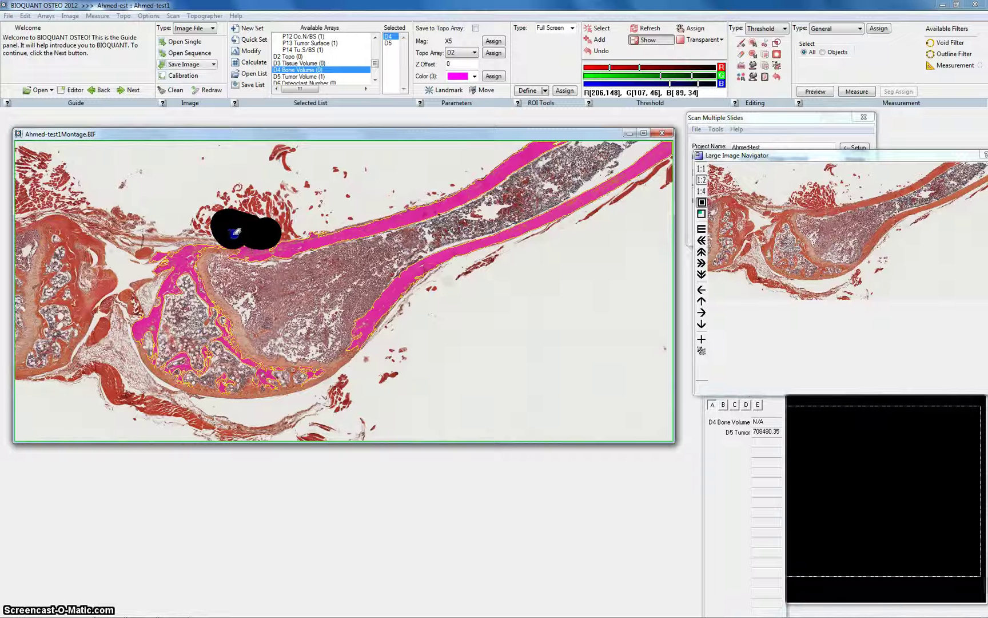
pyautogui.click(153, 245)
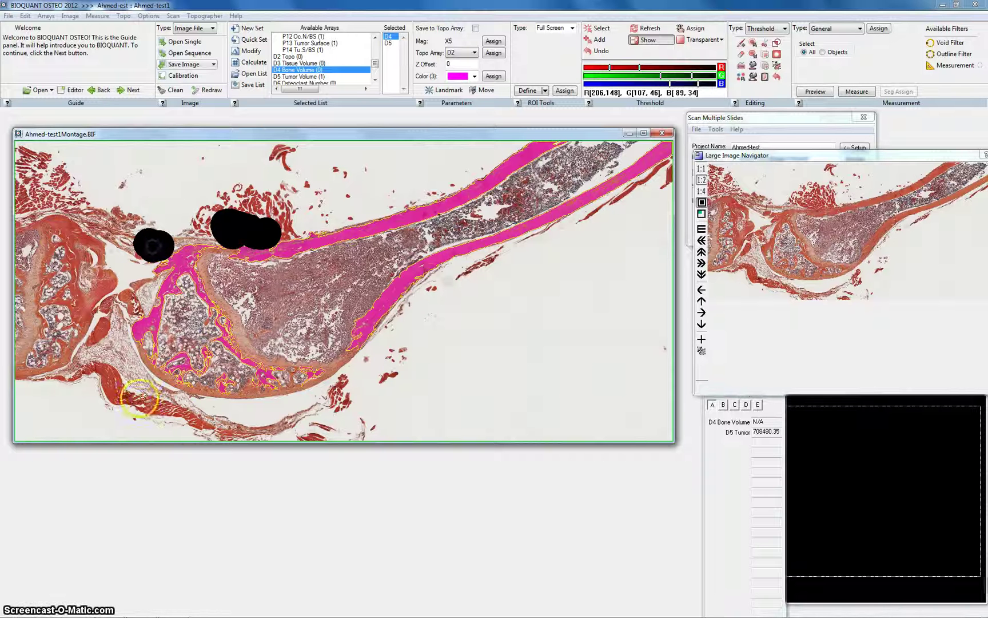
pyautogui.click(856, 94)
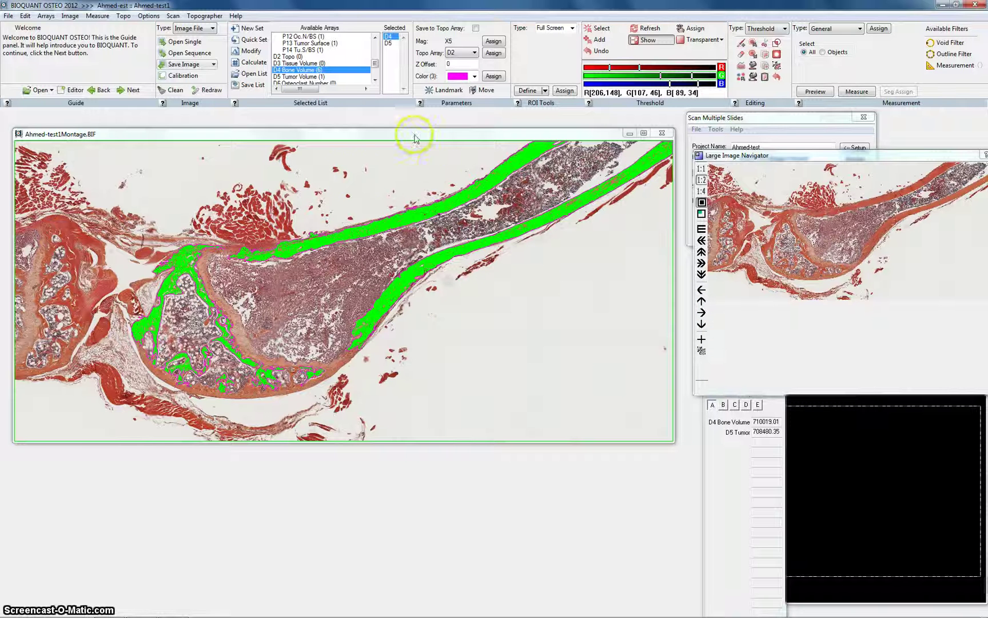
# - Place a rectangular region on the bone shaft and threshold bone at R[208,107], G[113,65], B[108,66]
pyautogui.click(572, 28)
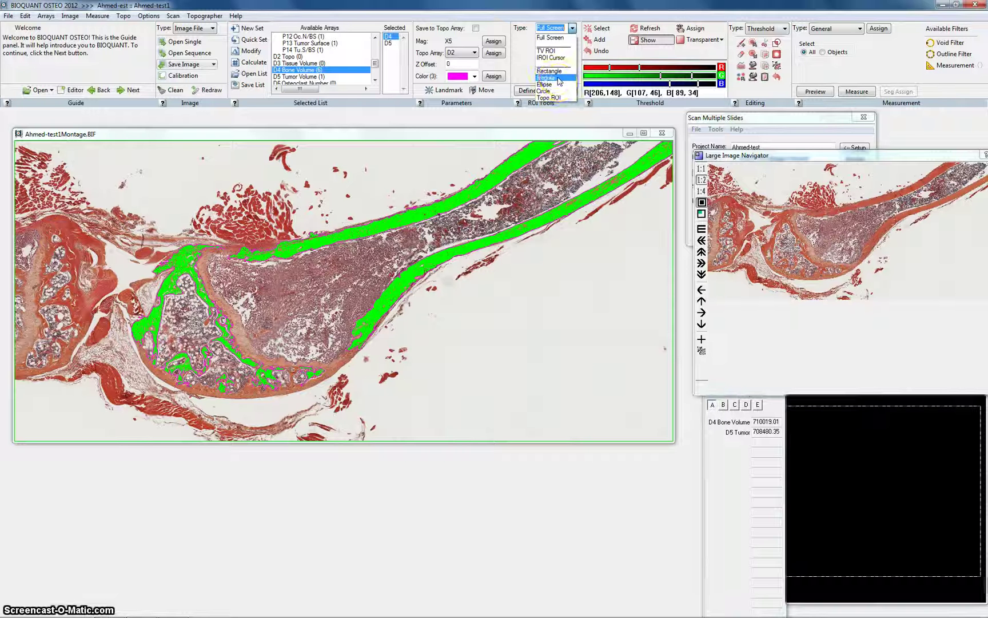
pyautogui.click(555, 91)
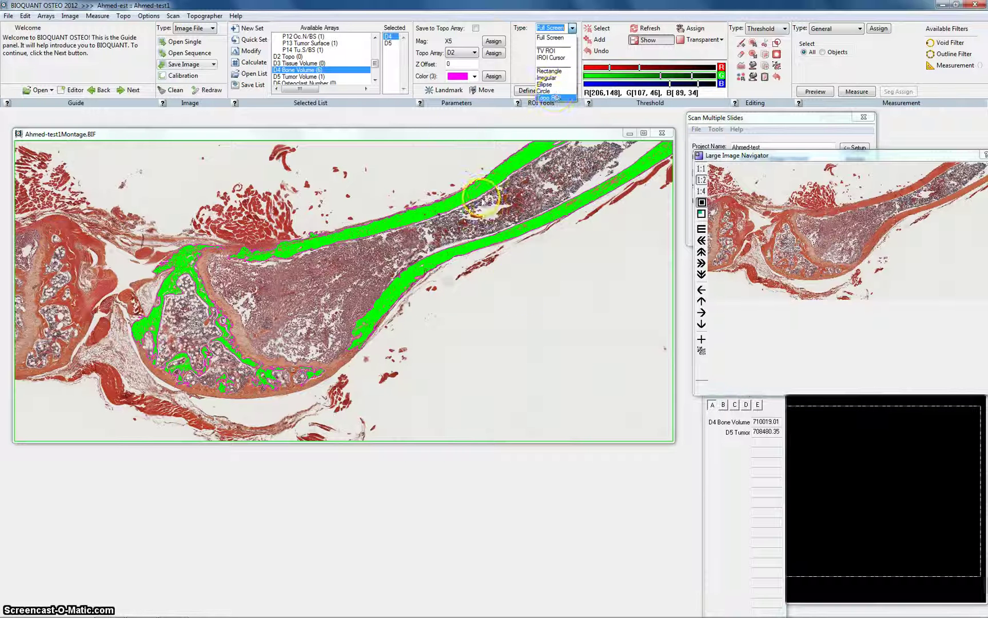
pyautogui.click(521, 286)
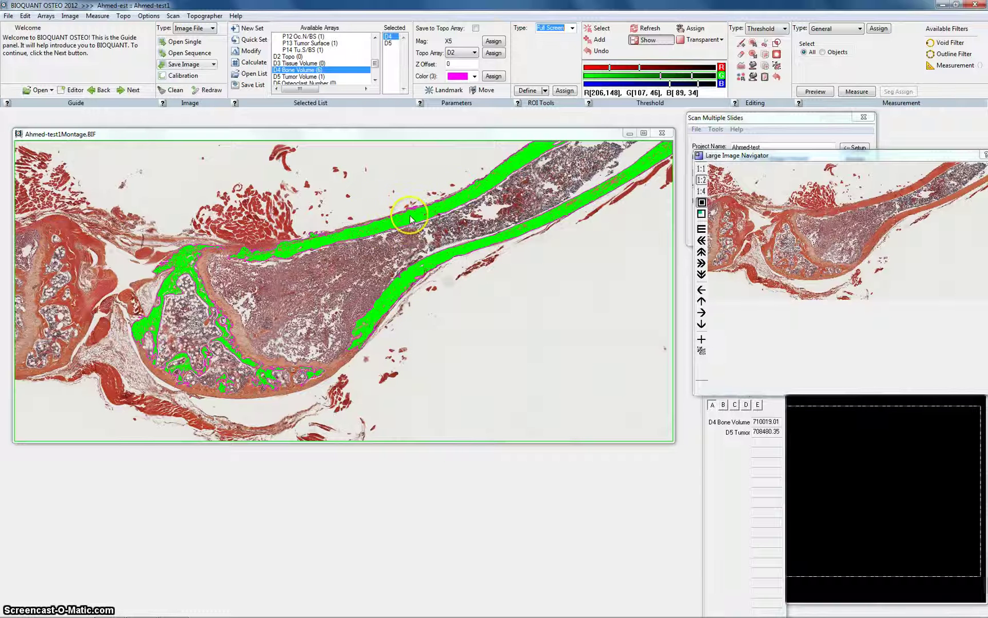
pyautogui.click(572, 27)
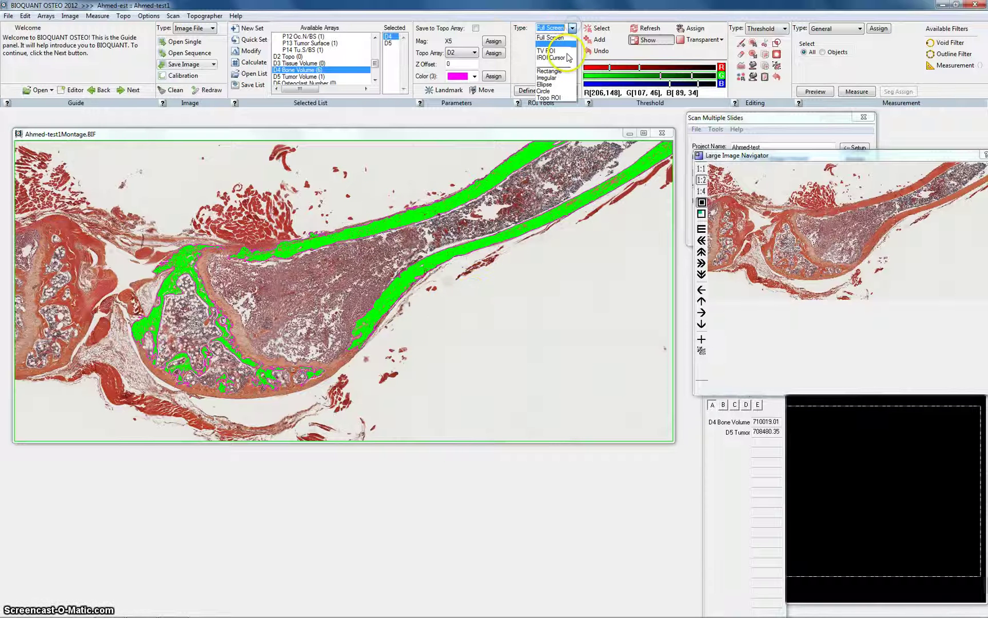
pyautogui.click(551, 70)
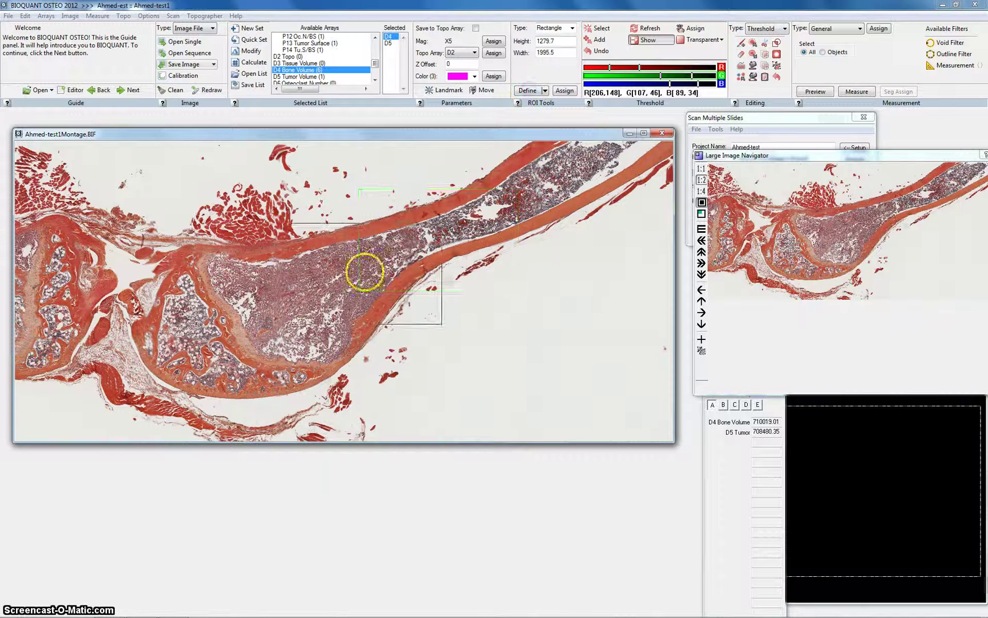
pyautogui.click(423, 282)
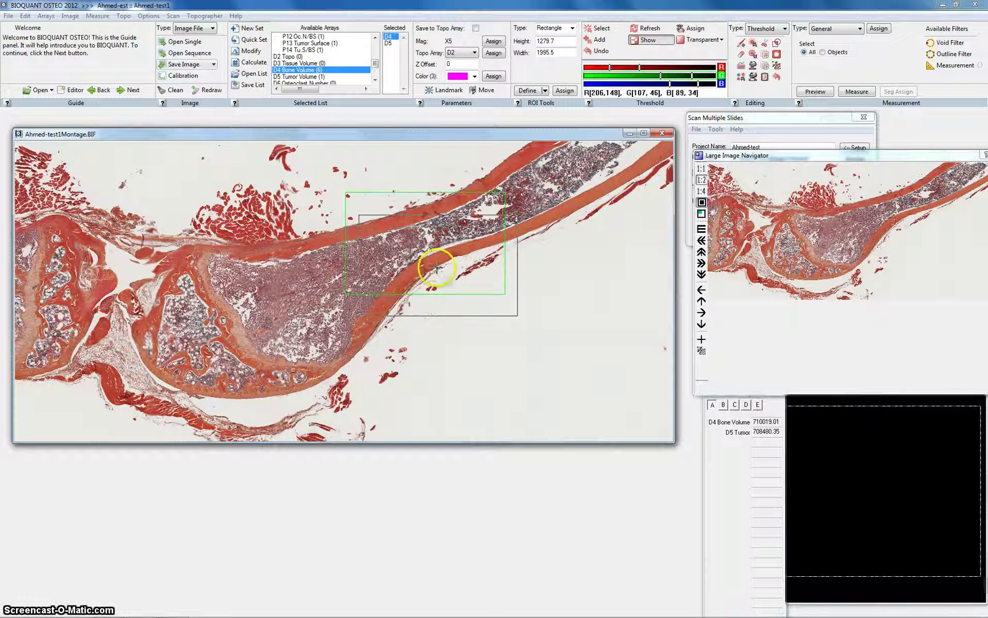
pyautogui.click(375, 251)
pyautogui.click(385, 221)
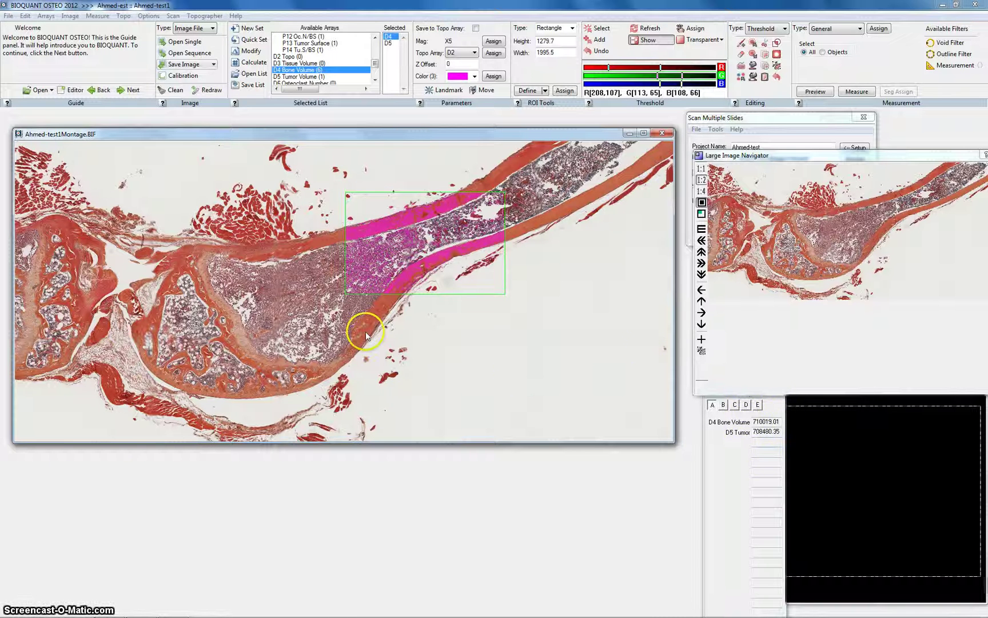
# - Open the A29-3- High resMontage image from the TAG158- All folder
pyautogui.click(181, 42)
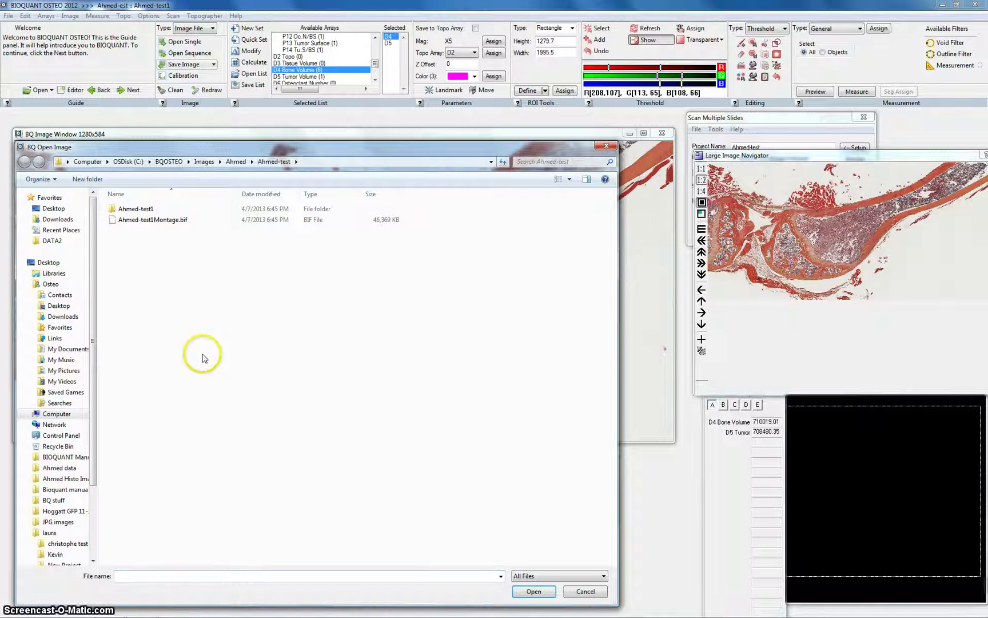
pyautogui.hotkey('alt', 'Up')
pyautogui.doubleClick(246, 223)
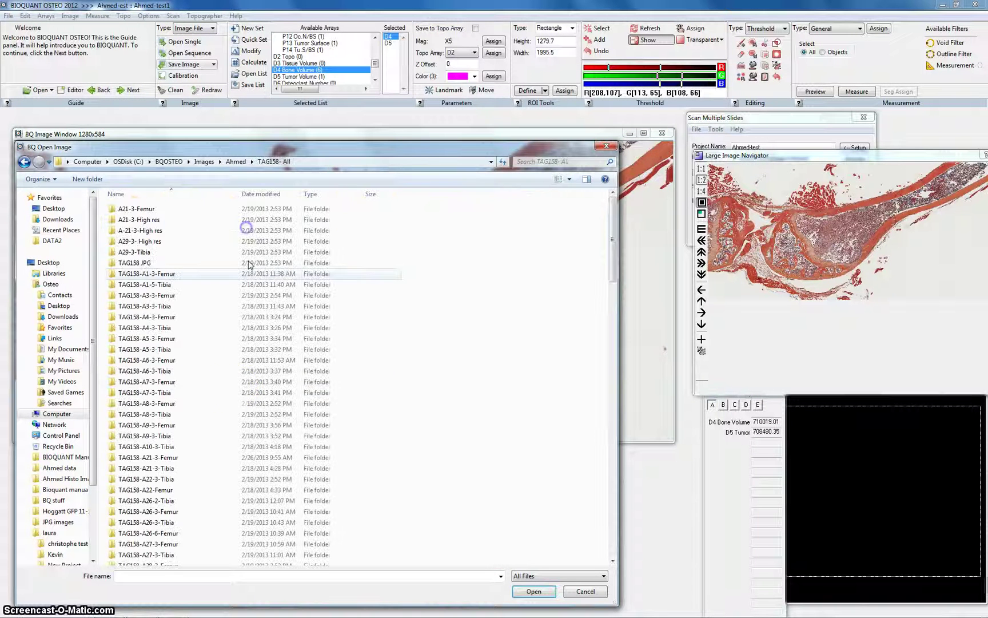
pyautogui.scroll(-10, 233, 392)
pyautogui.scroll(-3, 221, 512)
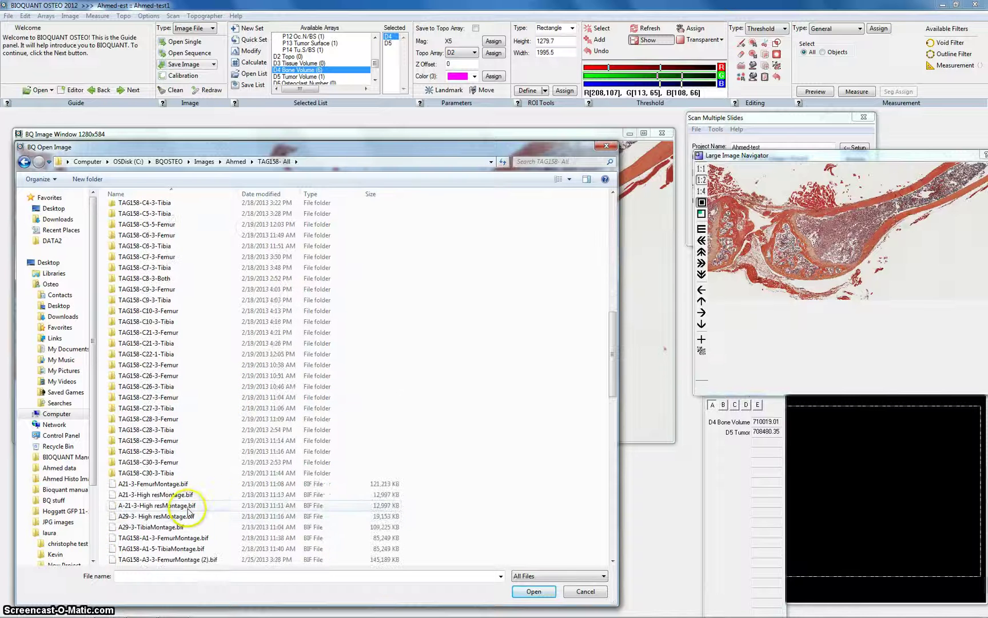
pyautogui.doubleClick(181, 515)
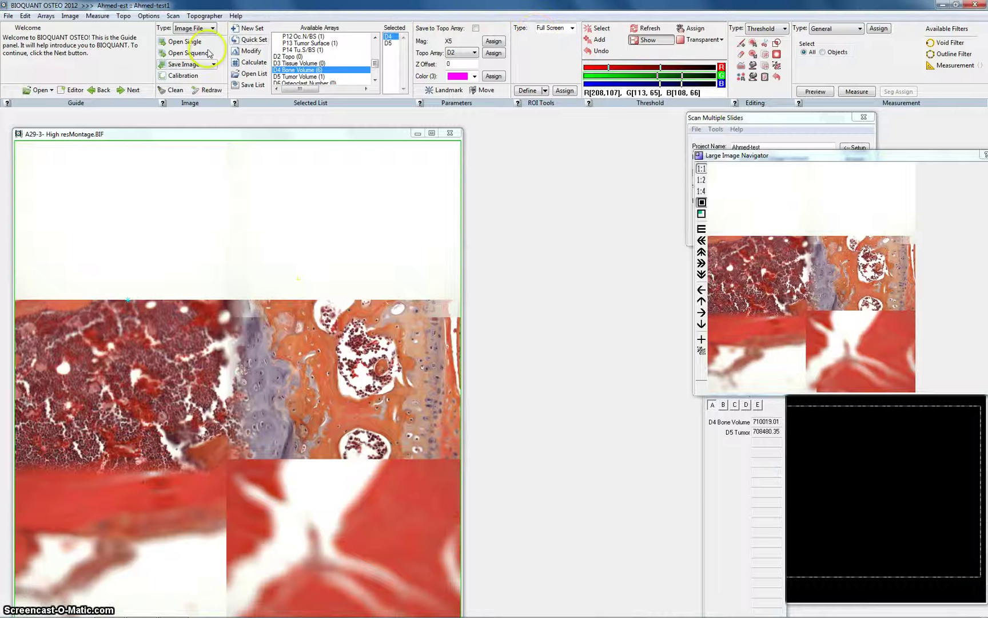
# - Open C45-3-tibia properMontage.bif from TAG114-Tmor > TAG114-Tumor instead
pyautogui.click(185, 42)
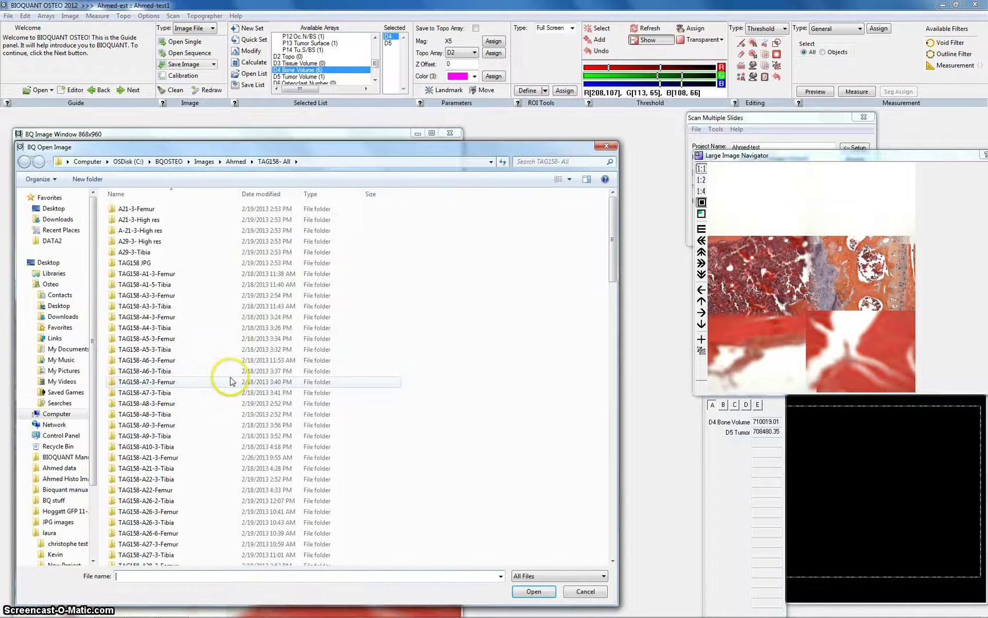
pyautogui.press('BackSpace')
pyautogui.doubleClick(186, 226)
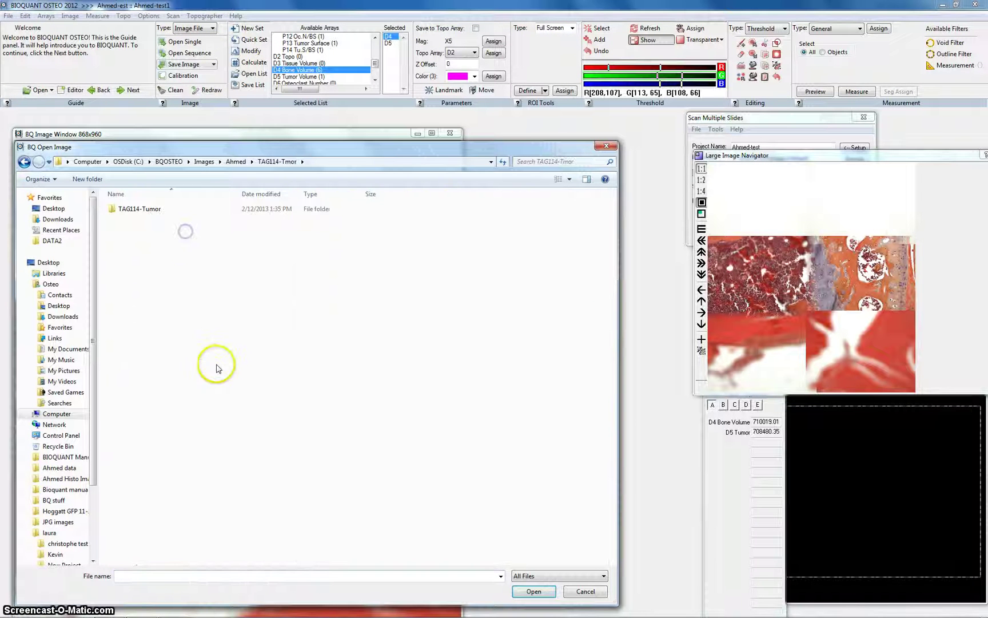
pyautogui.doubleClick(154, 210)
pyautogui.doubleClick(187, 481)
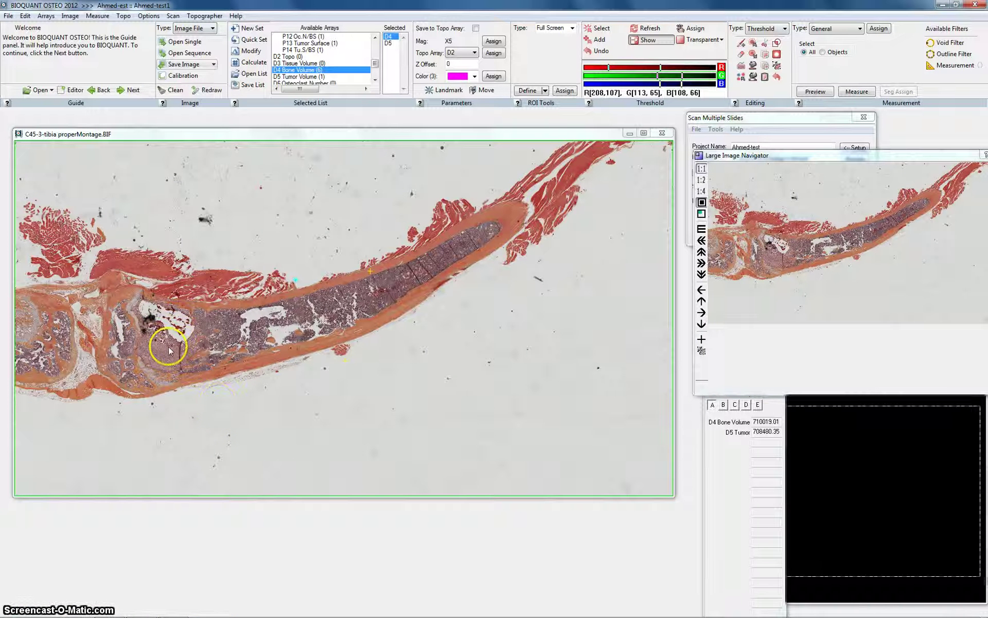
pyautogui.click(187, 42)
pyautogui.click(7, 17)
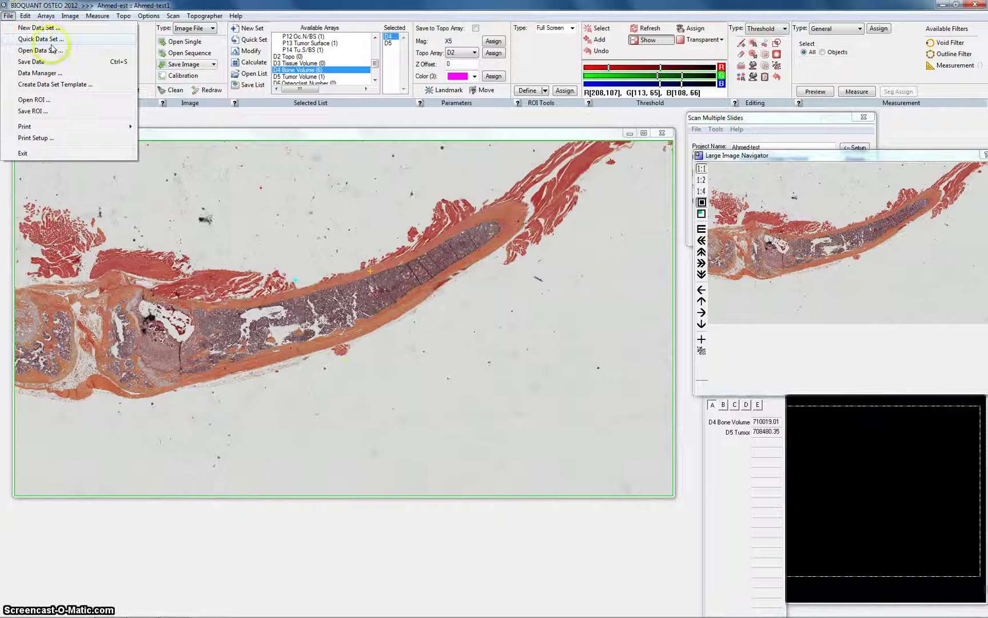
# - Create a quick data set named test2 using the Current Data Set as template
pyautogui.click(52, 41)
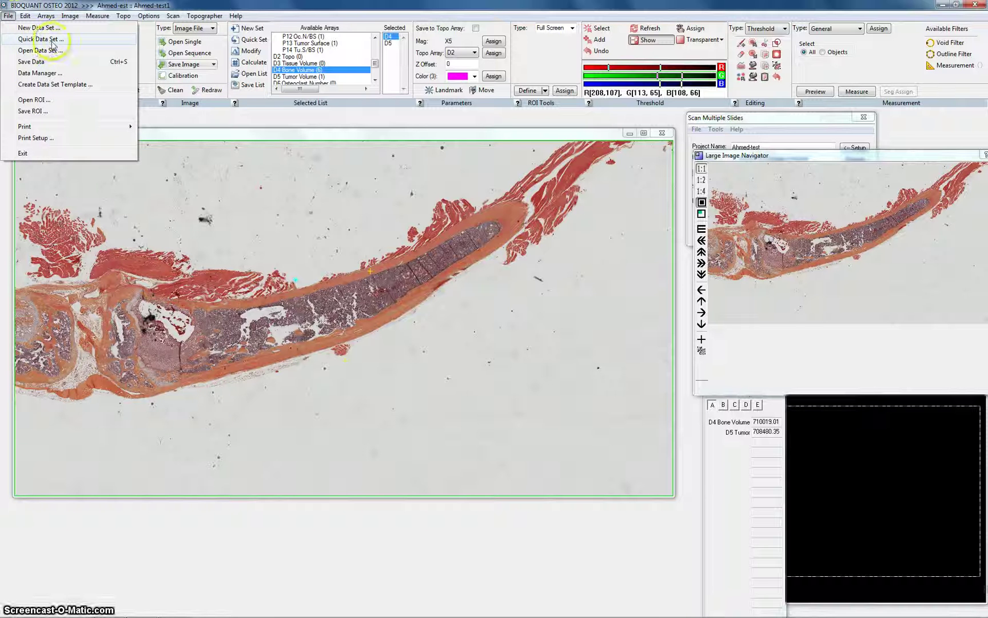
pyautogui.click(489, 182)
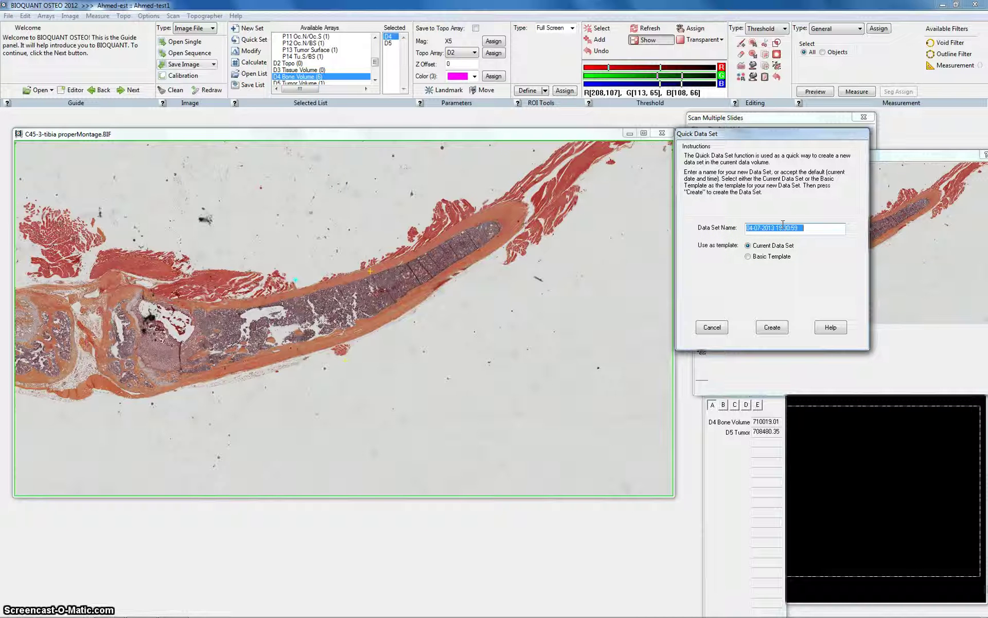
pyautogui.click(112, 13)
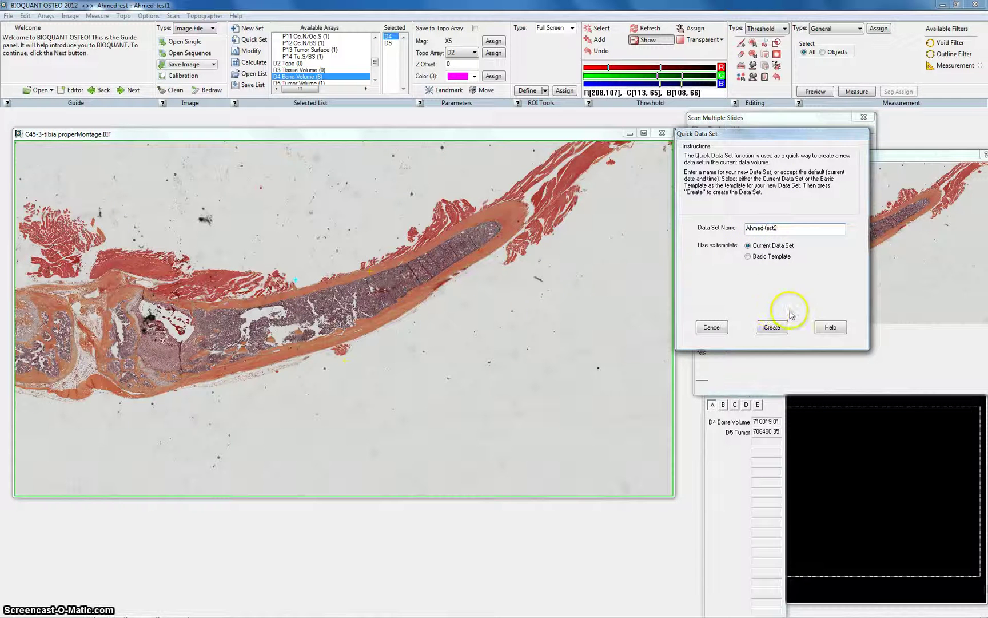
pyautogui.click(774, 326)
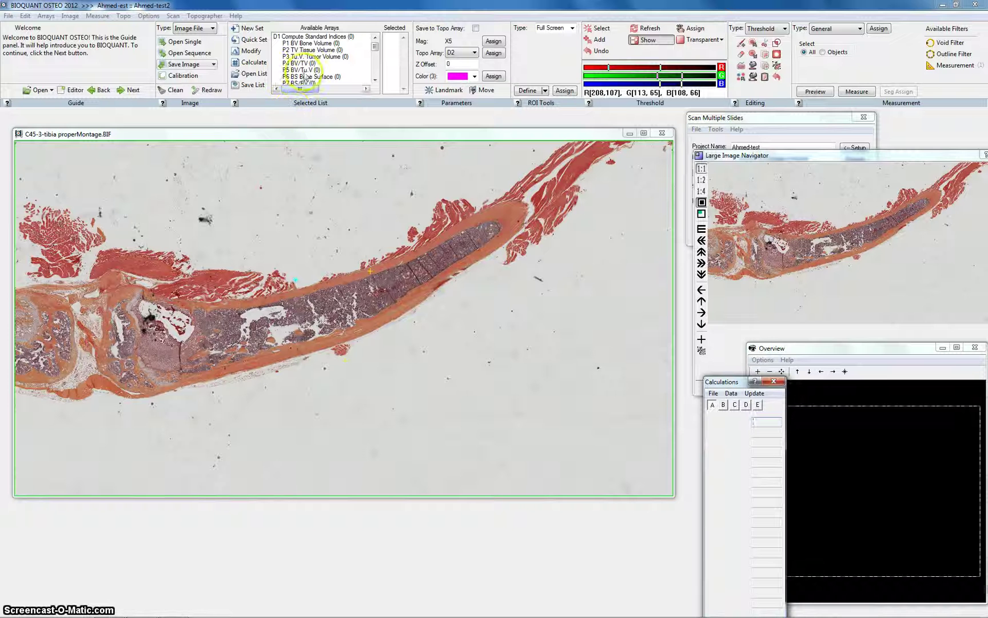
# - Load the saved .bqa measurement list and calculation set so D3, D4 and D5 appear
pyautogui.click(254, 74)
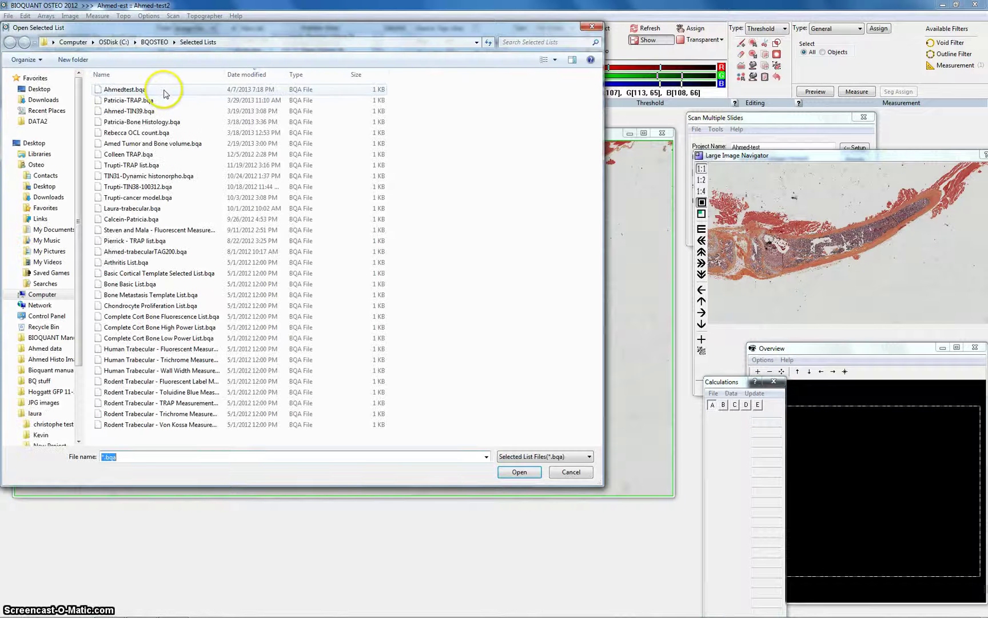
pyautogui.doubleClick(164, 93)
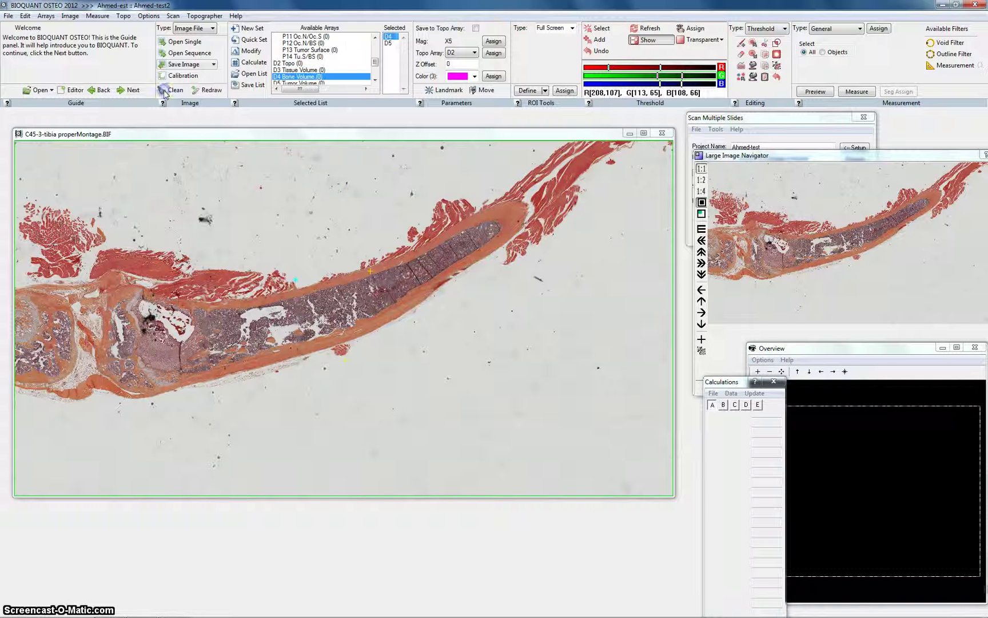
pyautogui.click(709, 394)
pyautogui.click(724, 439)
pyautogui.doubleClick(492, 223)
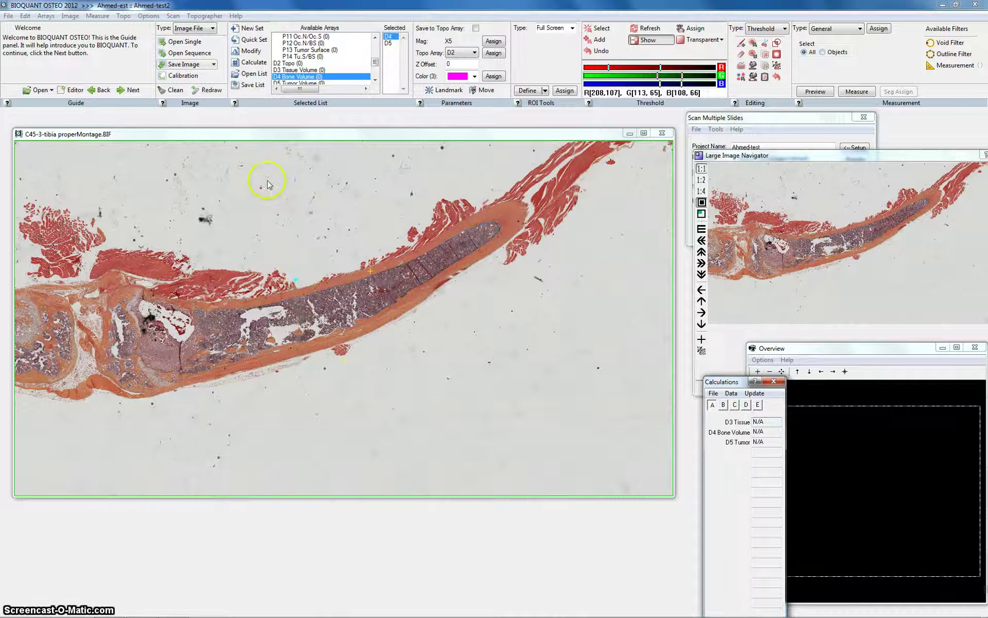
# - Paint the tumor in the marrow under D5 Tumor Volume and measure it as 524720.27
pyautogui.click(390, 43)
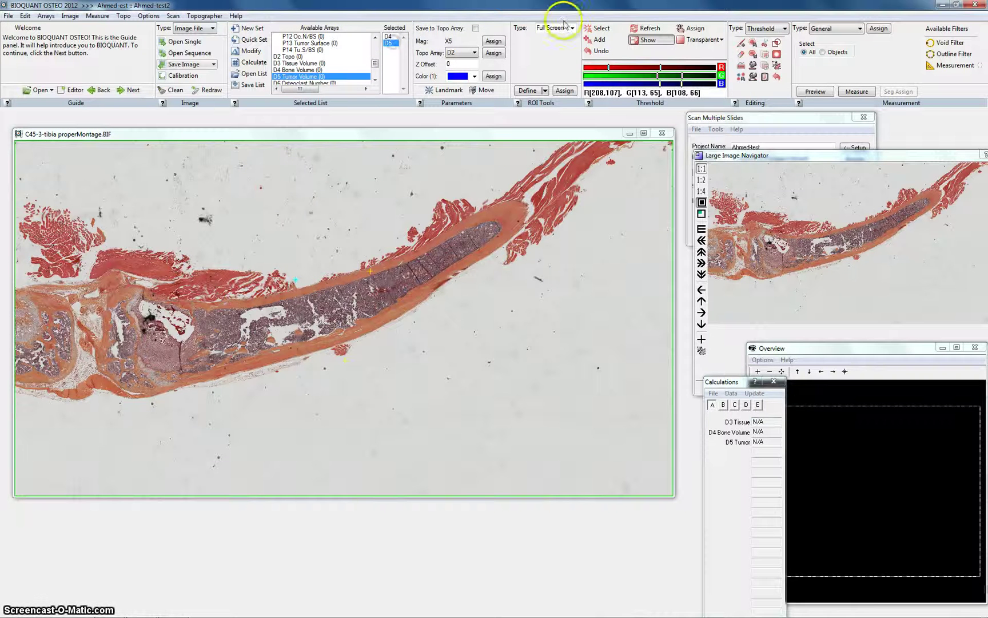
pyautogui.click(199, 355)
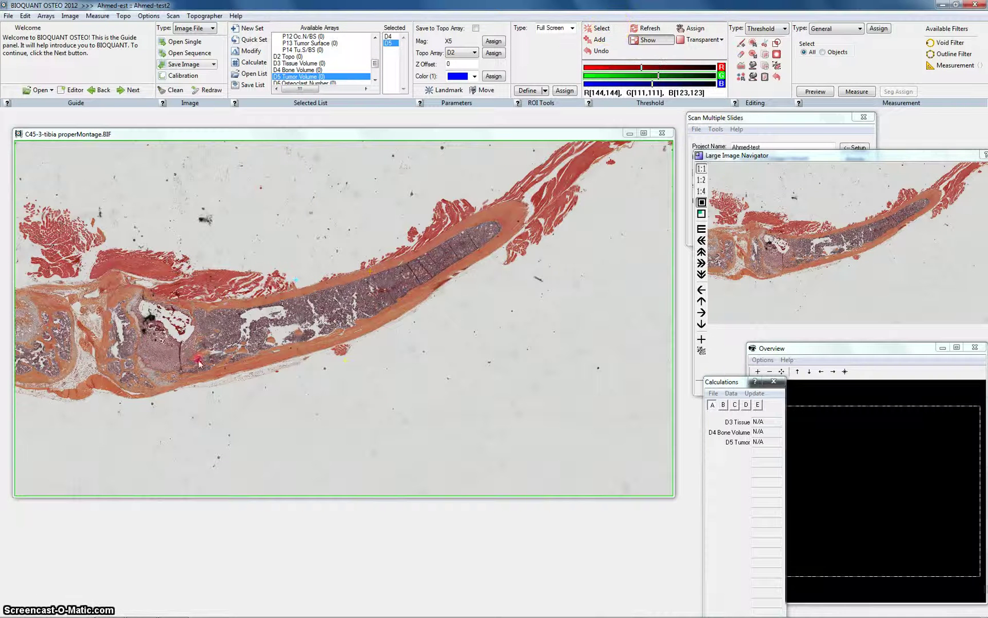
pyautogui.moveTo(188, 342); pyautogui.dragTo(168, 346)
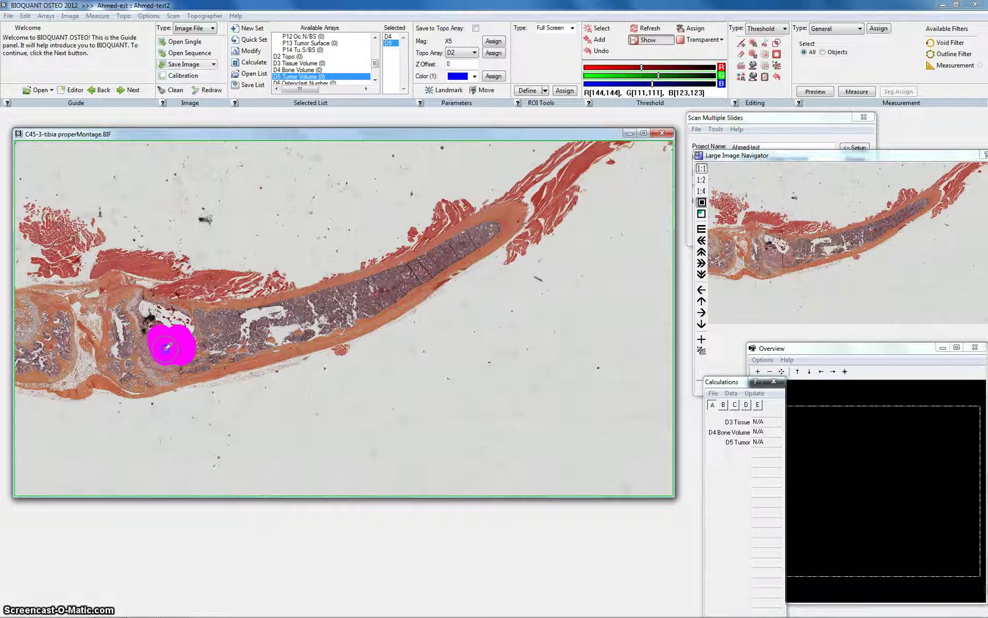
pyautogui.click(856, 91)
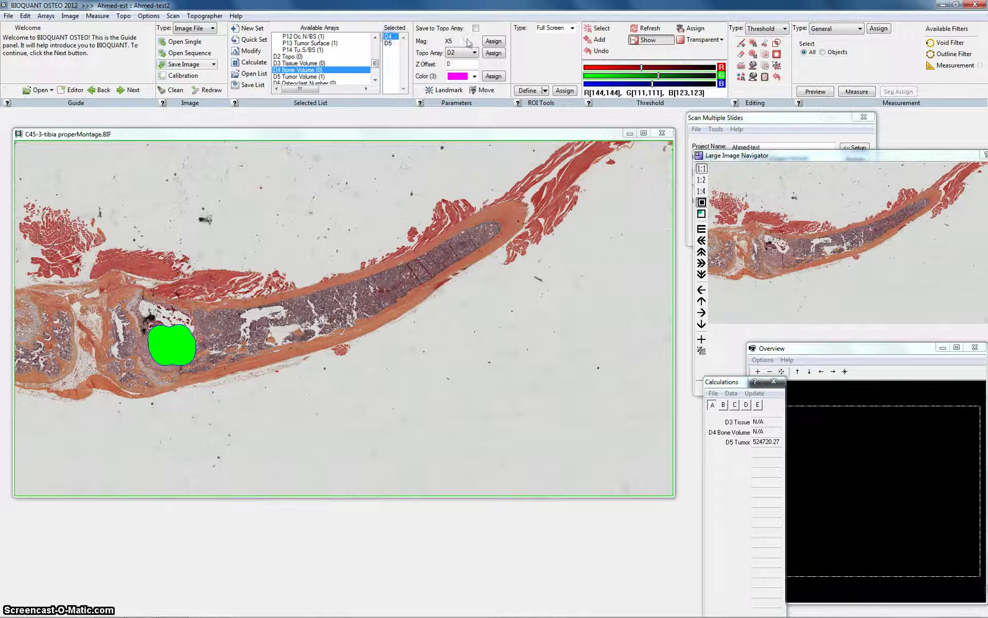
# - Threshold the cortical bone under D4 Bone Volume, preview, and measure it as 1010733
pyautogui.click(596, 30)
pyautogui.moveTo(293, 310); pyautogui.dragTo(264, 298)
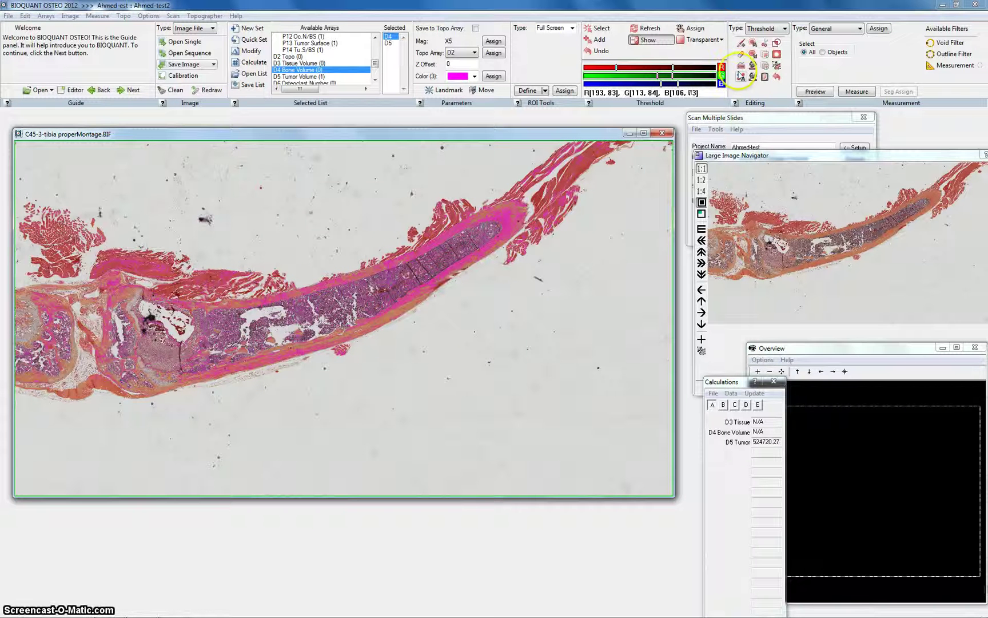
pyautogui.click(742, 76)
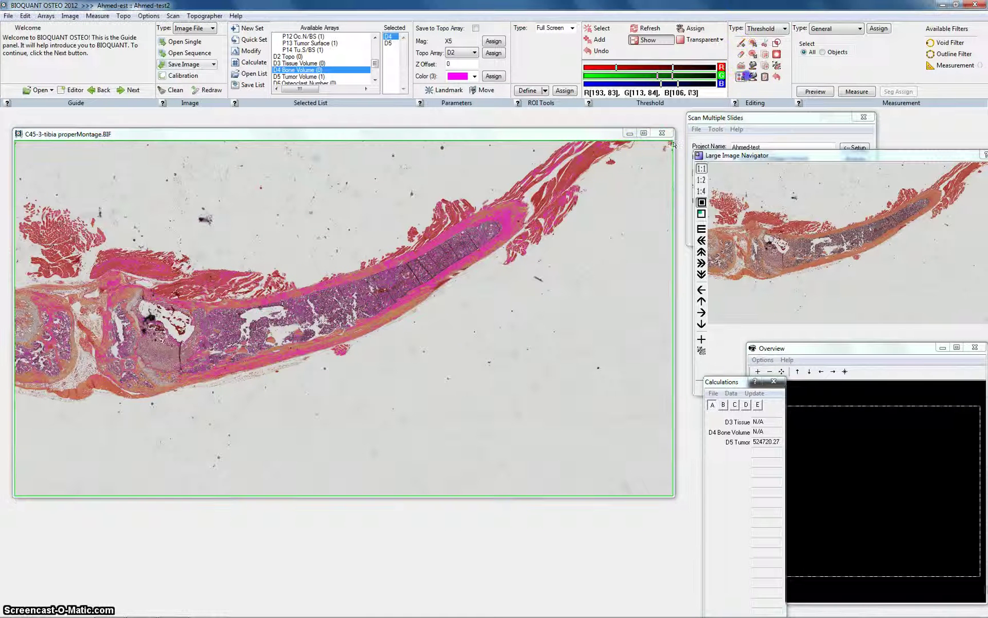
pyautogui.click(260, 365)
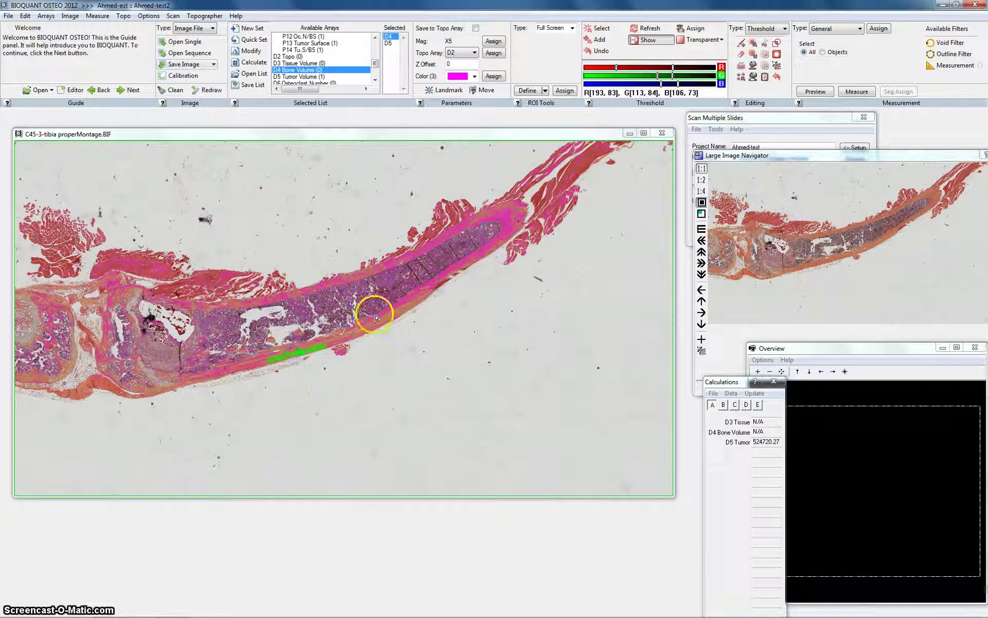
pyautogui.click(332, 280)
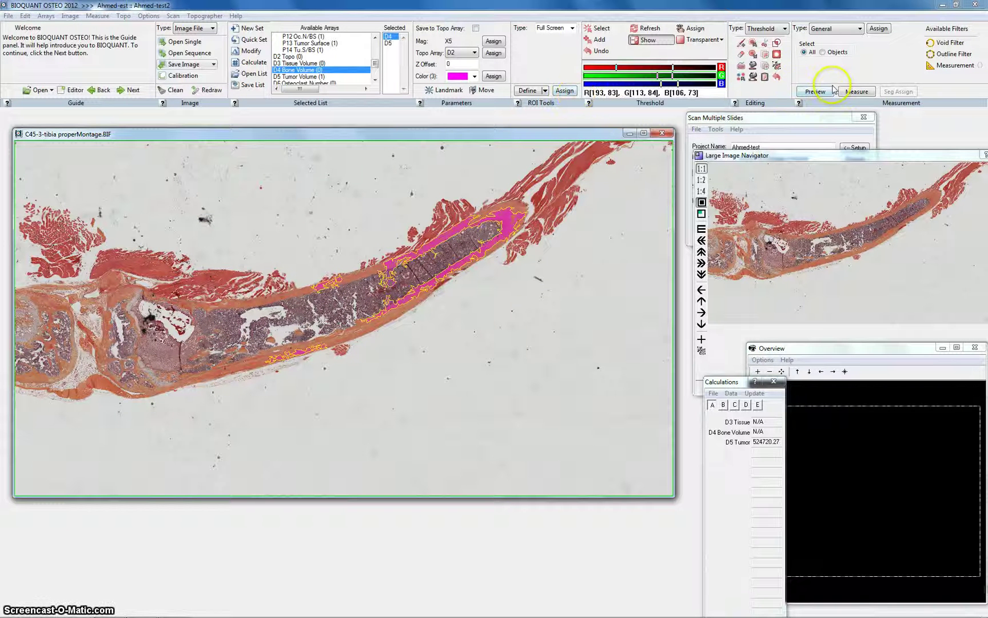
pyautogui.click(753, 54)
pyautogui.click(857, 91)
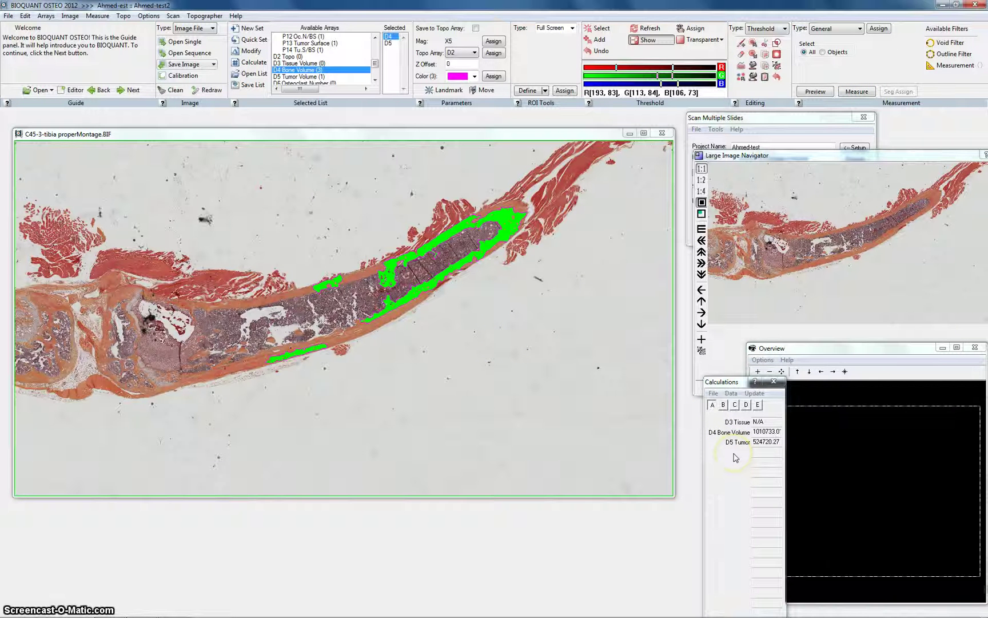
pyautogui.click(188, 268)
# - Open Data Manager and browse to the OSDisk (C:) drive to list its data sets
pyautogui.click(8, 16)
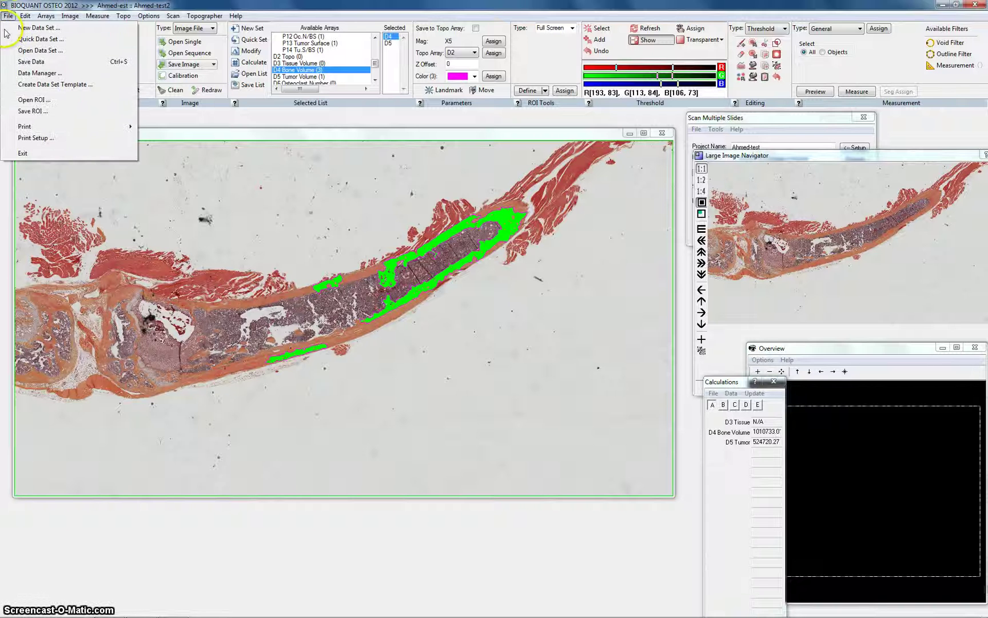
pyautogui.click(28, 73)
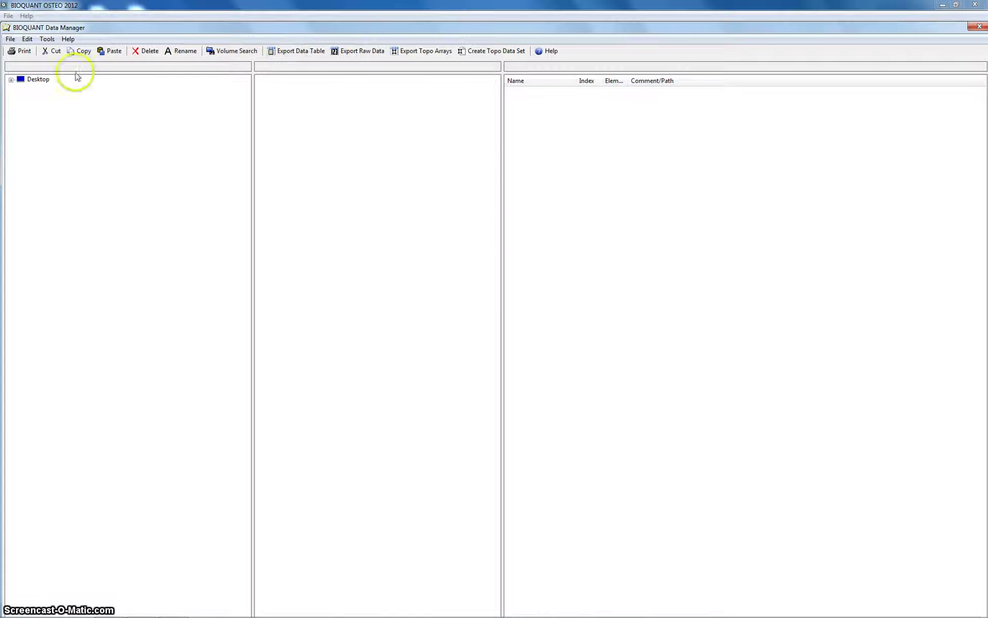
pyautogui.click(10, 80)
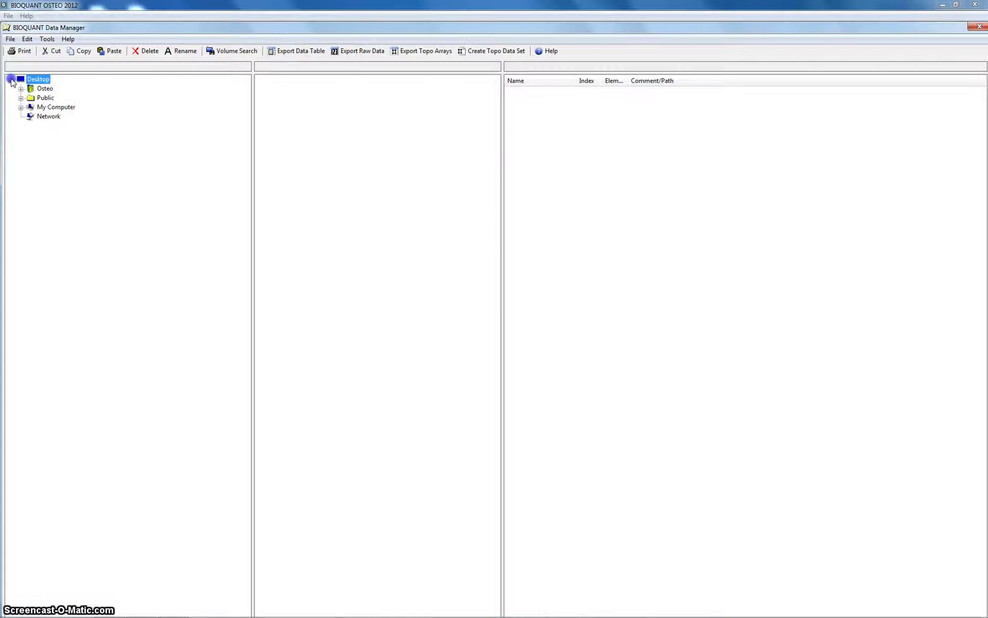
pyautogui.click(20, 107)
pyautogui.click(41, 118)
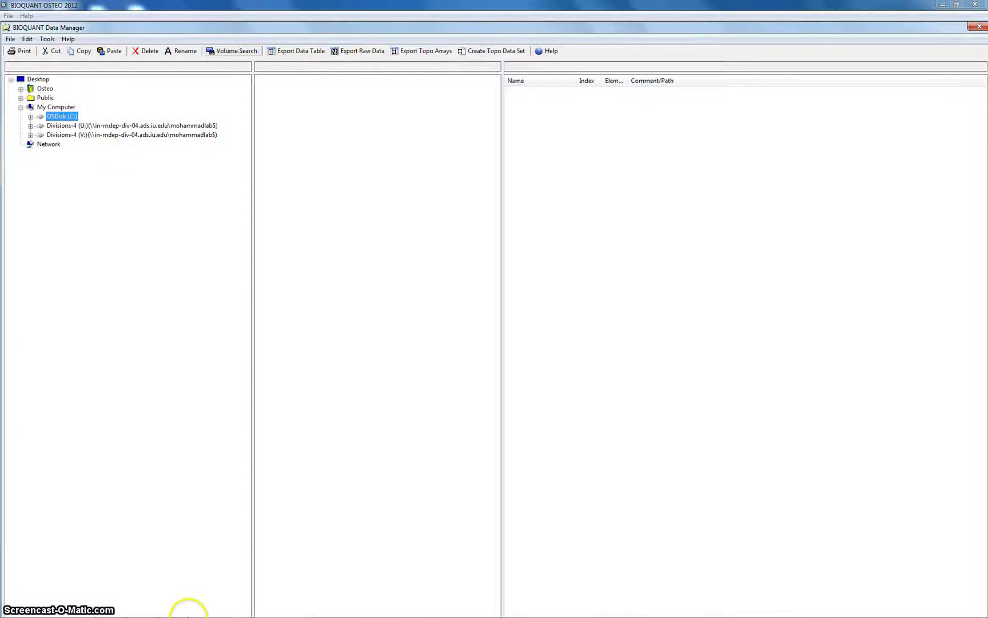
pyautogui.click(172, 605)
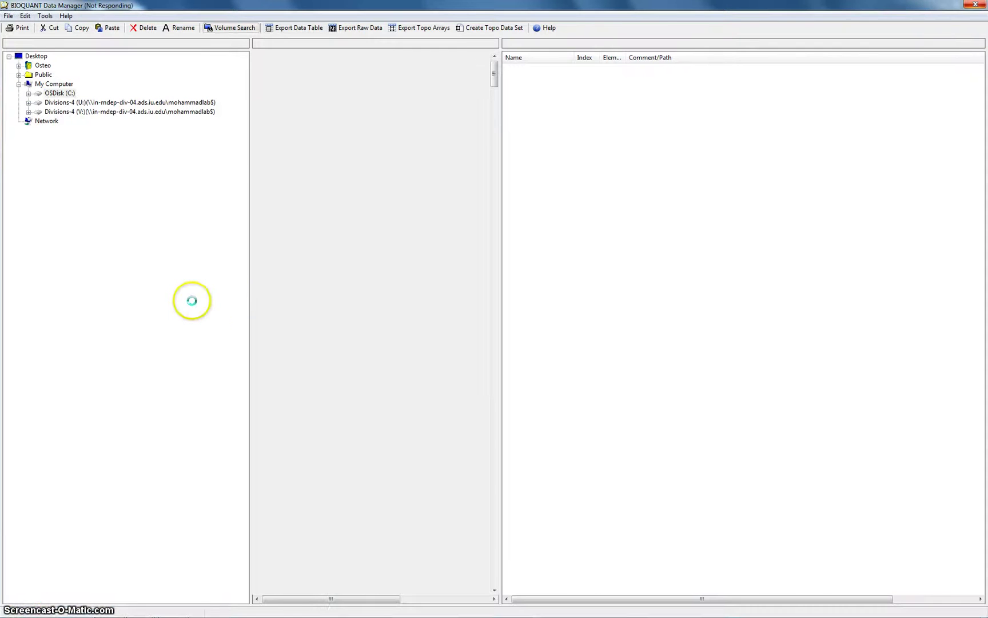
pyautogui.moveTo(140, 606)
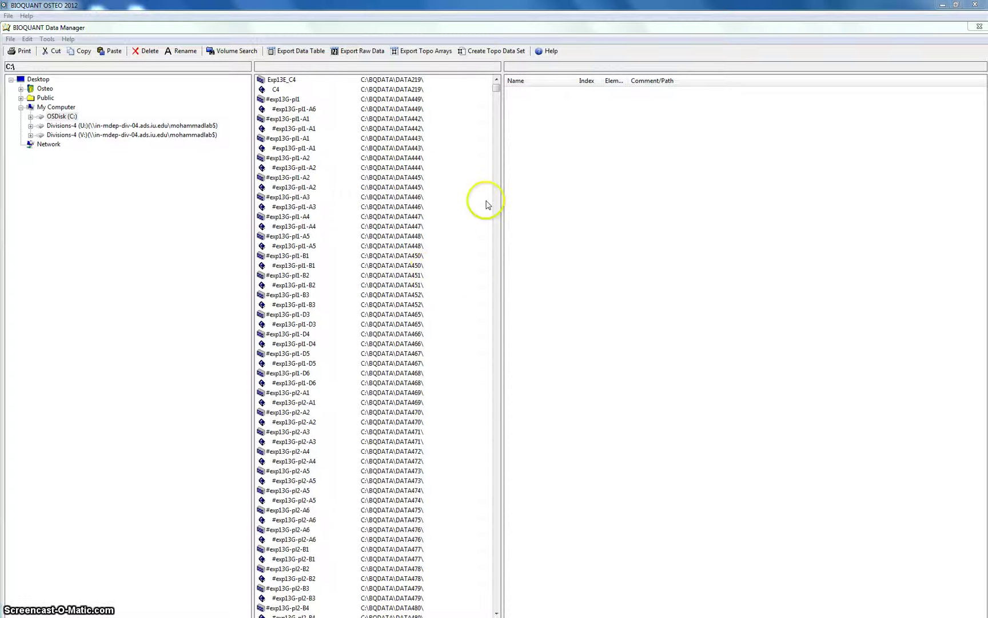
# - Open the user's test volume in DATA21 and select its test1 data set
pyautogui.moveTo(498, 91); pyautogui.dragTo(504, 242)
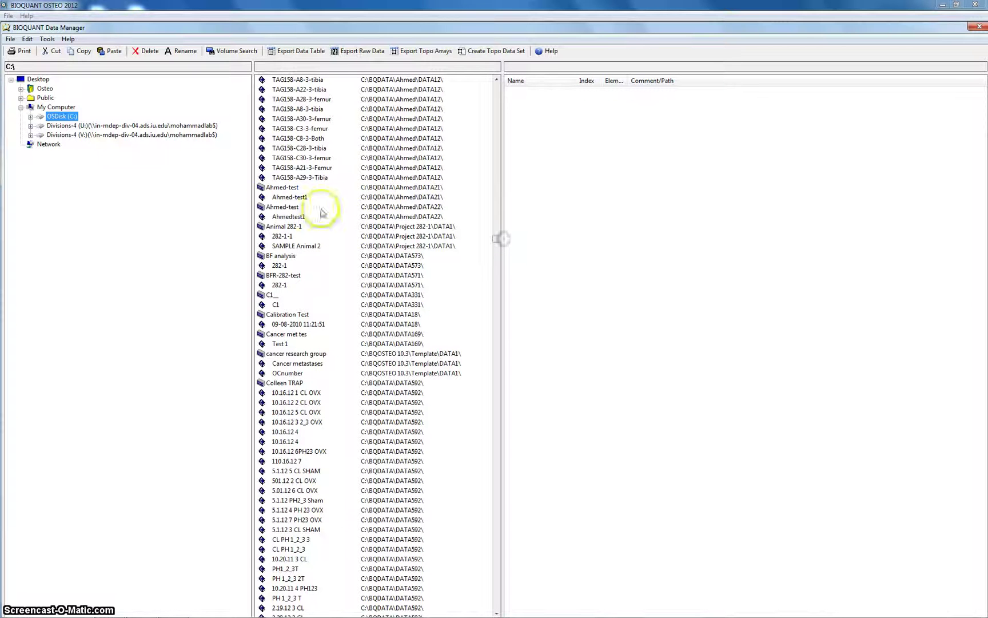
pyautogui.click(276, 188)
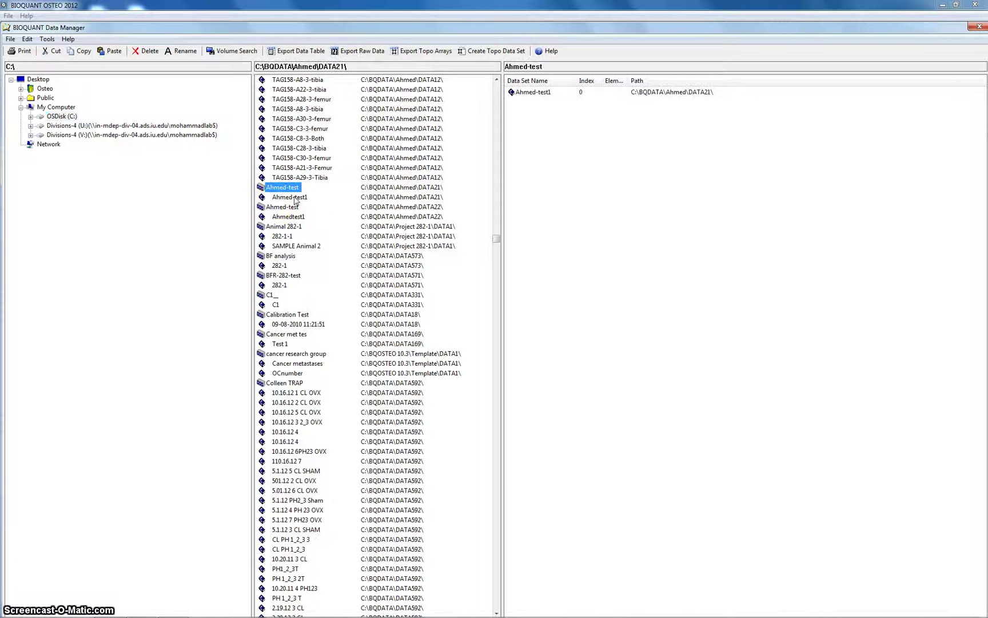
pyautogui.scroll(2, 330, 231)
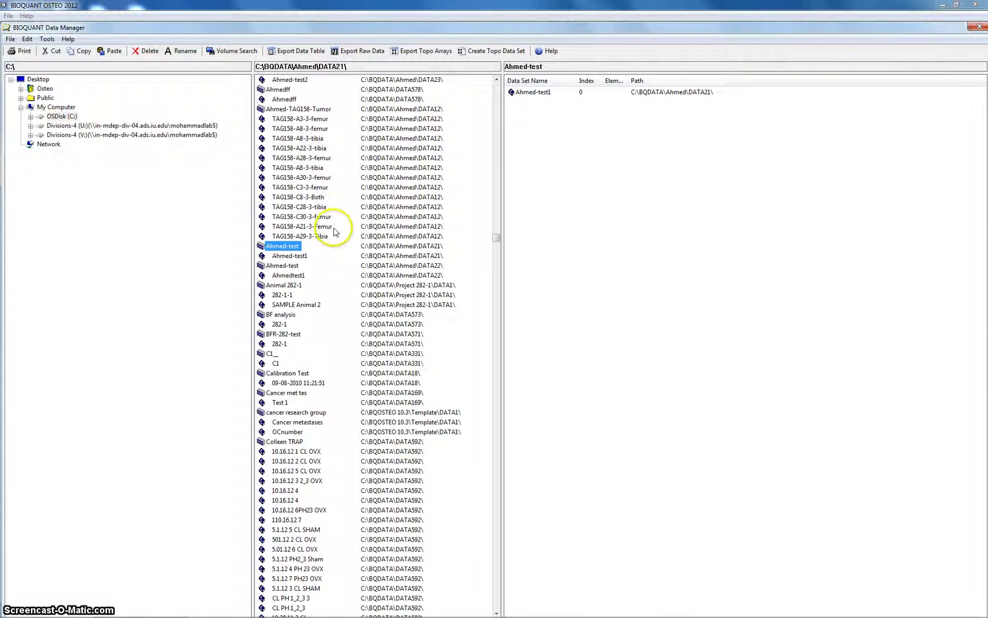
pyautogui.click(543, 95)
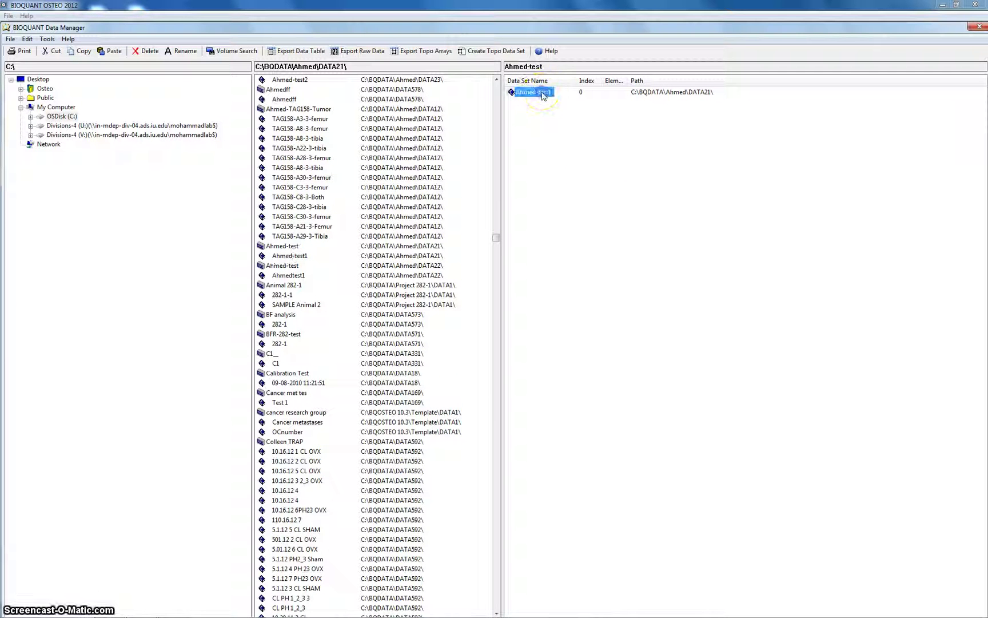
# - Add the test1 data set to the Export Data Table and copy the table to the clipboard
pyautogui.click(297, 51)
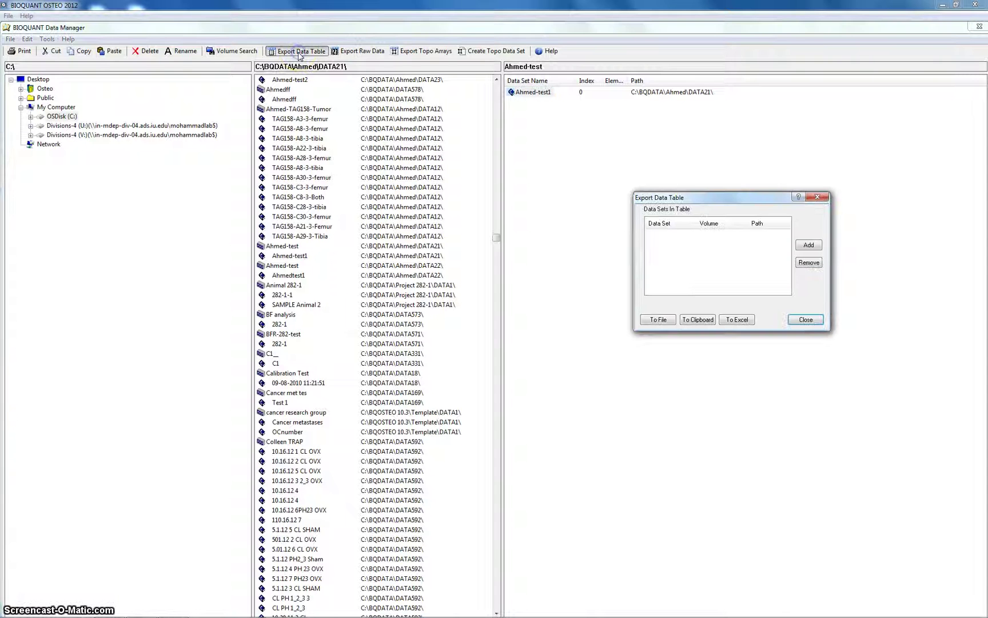
pyautogui.moveTo(532, 103); pyautogui.dragTo(544, 114)
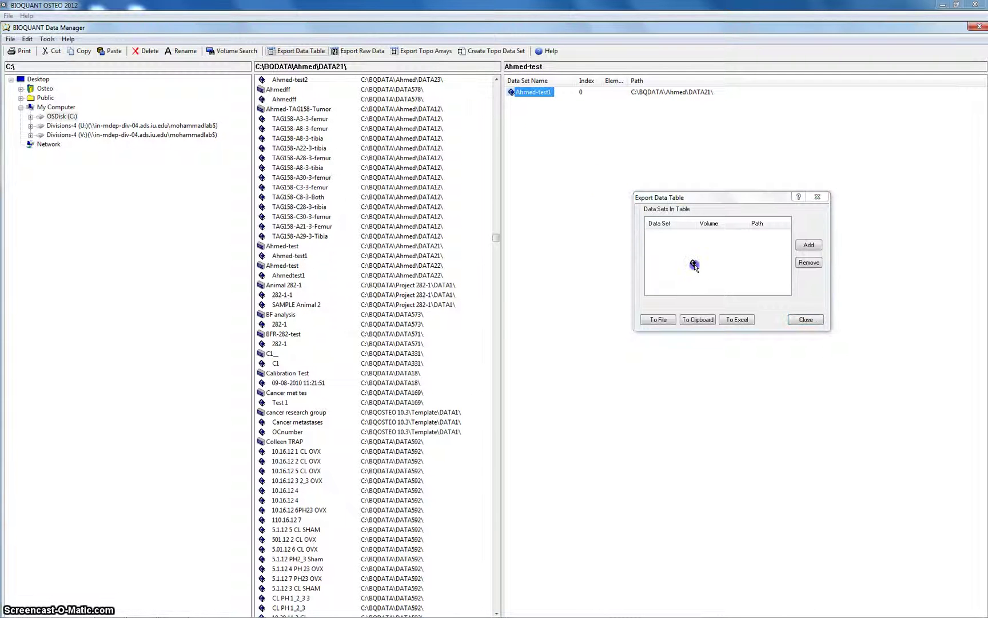
pyautogui.moveTo(695, 268); pyautogui.dragTo(695, 269)
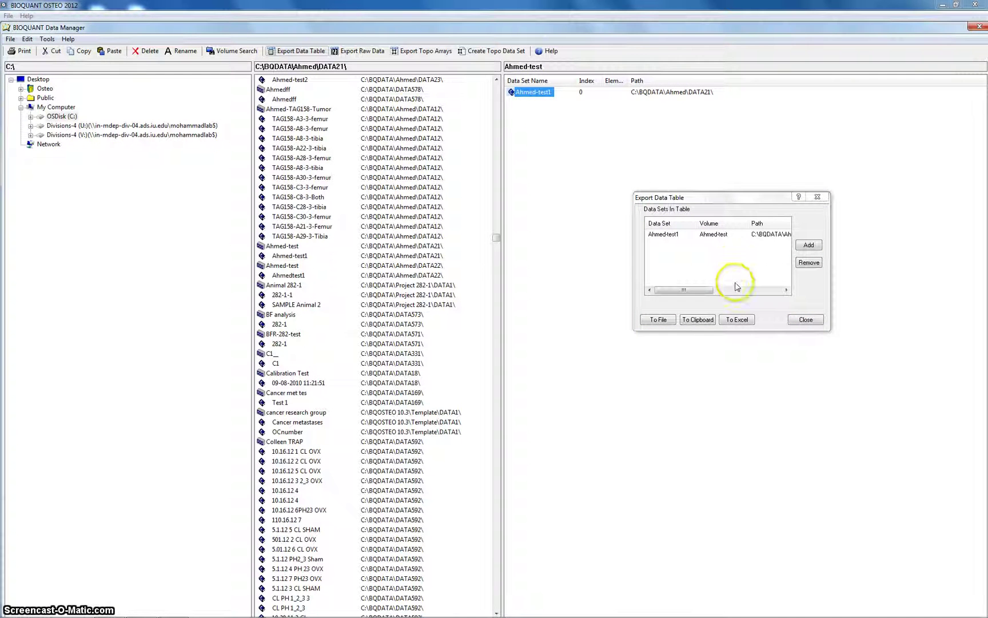
pyautogui.click(707, 322)
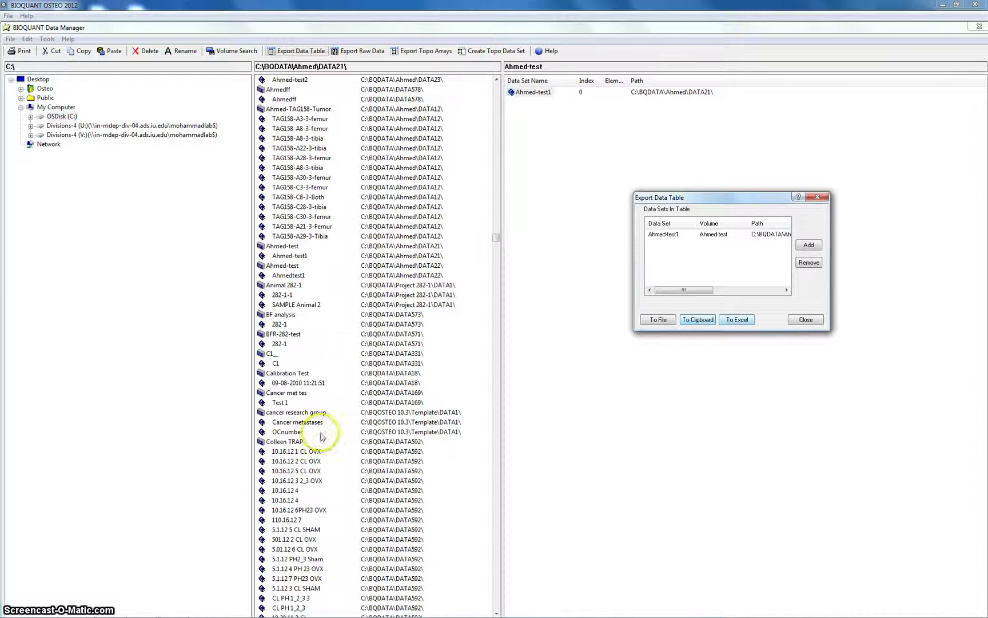
pyautogui.click(13, 607)
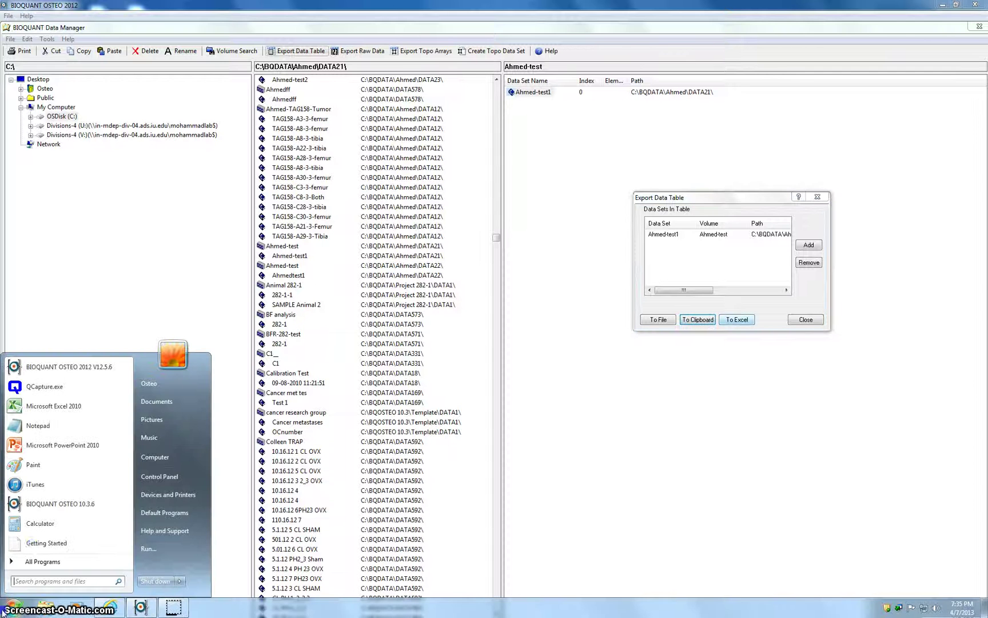
# - Paste the exported P1–P14 parameter table with the Ahmed-test1 row into a new Excel 2010 workbook
pyautogui.click(46, 407)
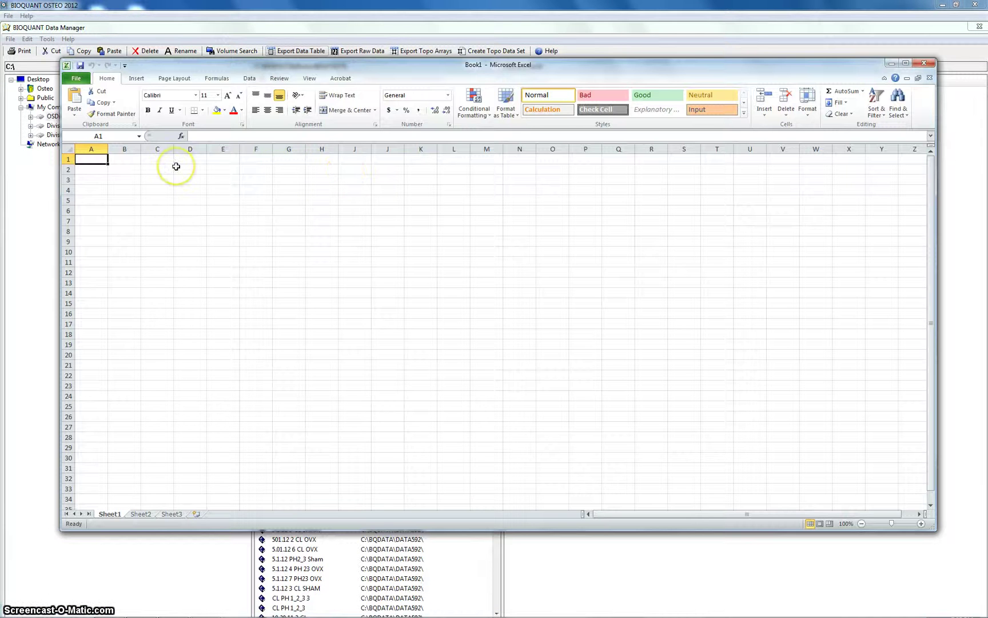
pyautogui.hotkey('ctrl', 'v')
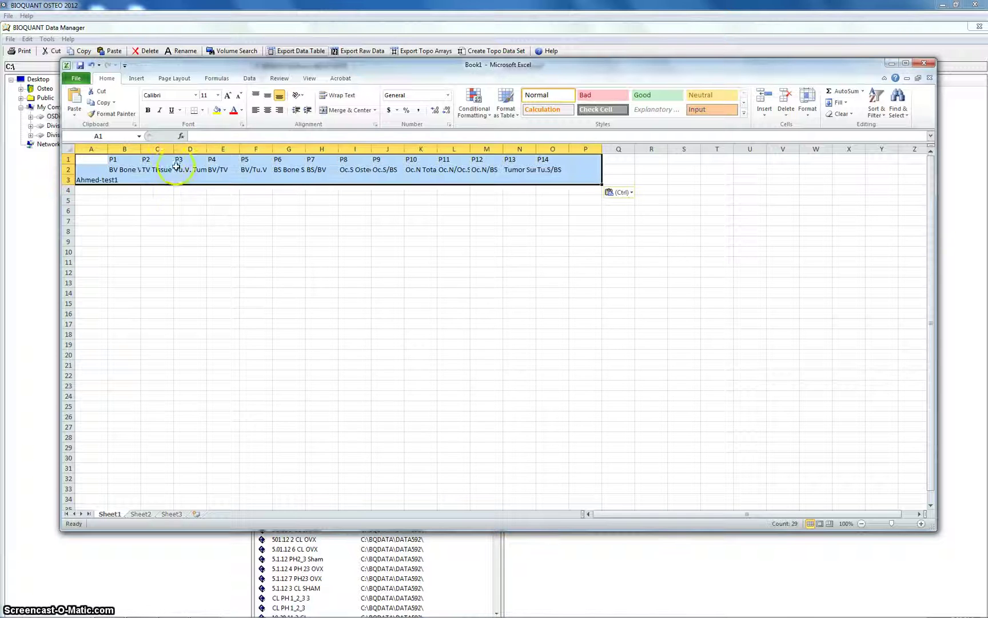
pyautogui.click(126, 193)
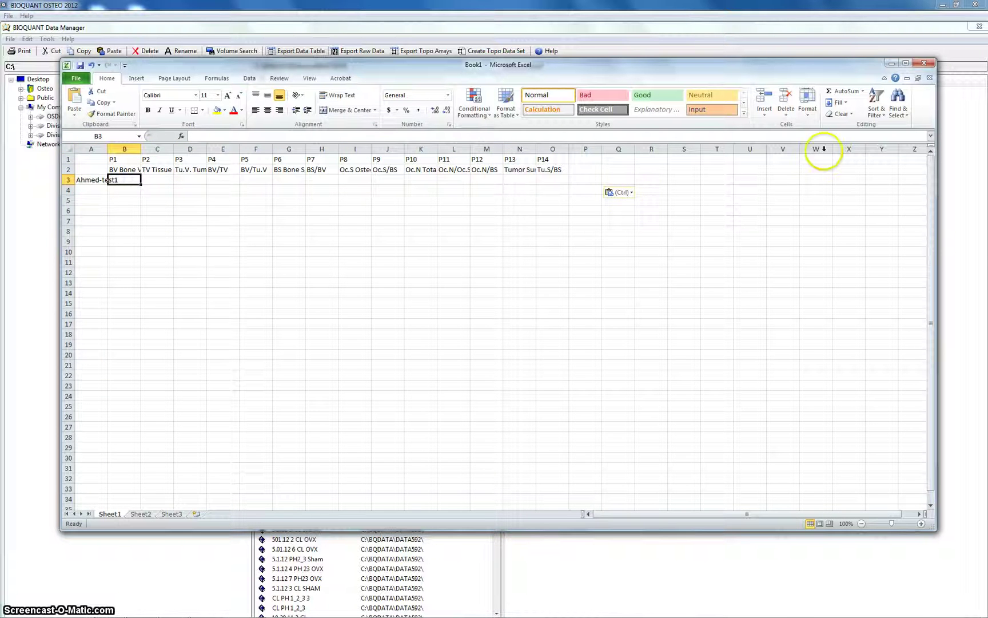
# - Add Ahmedtest1 from DATA22 to the Export Data Table, copy it to the clipboard, and return to Excel
pyautogui.click(923, 64)
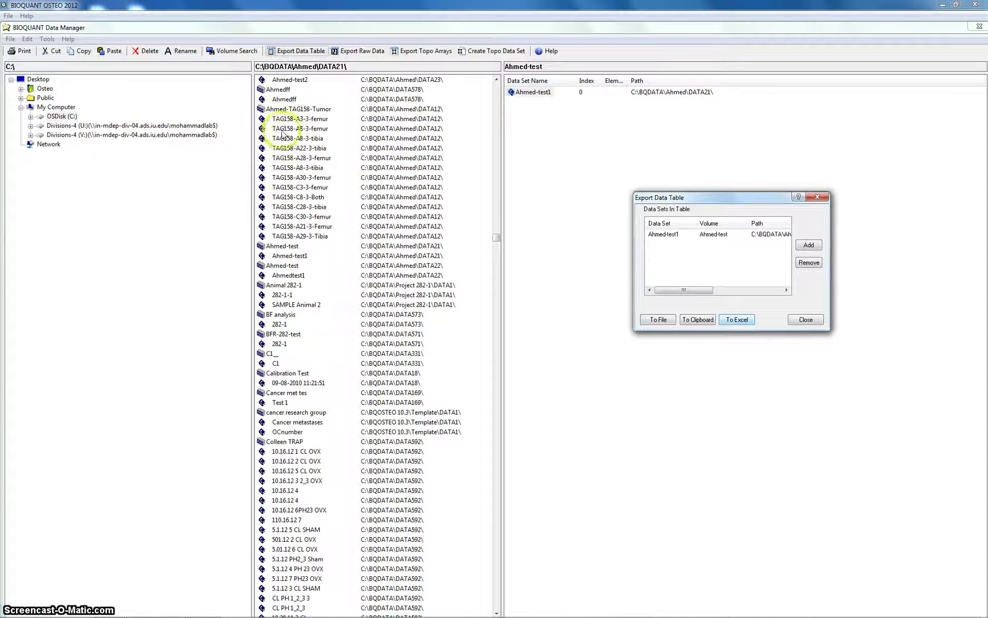
pyautogui.click(280, 276)
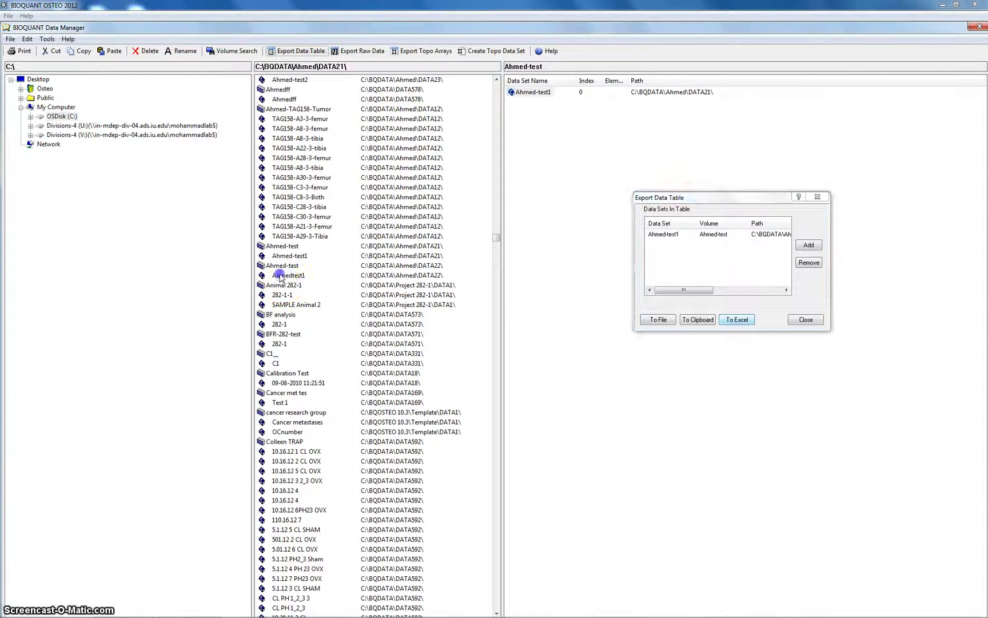
pyautogui.click(290, 265)
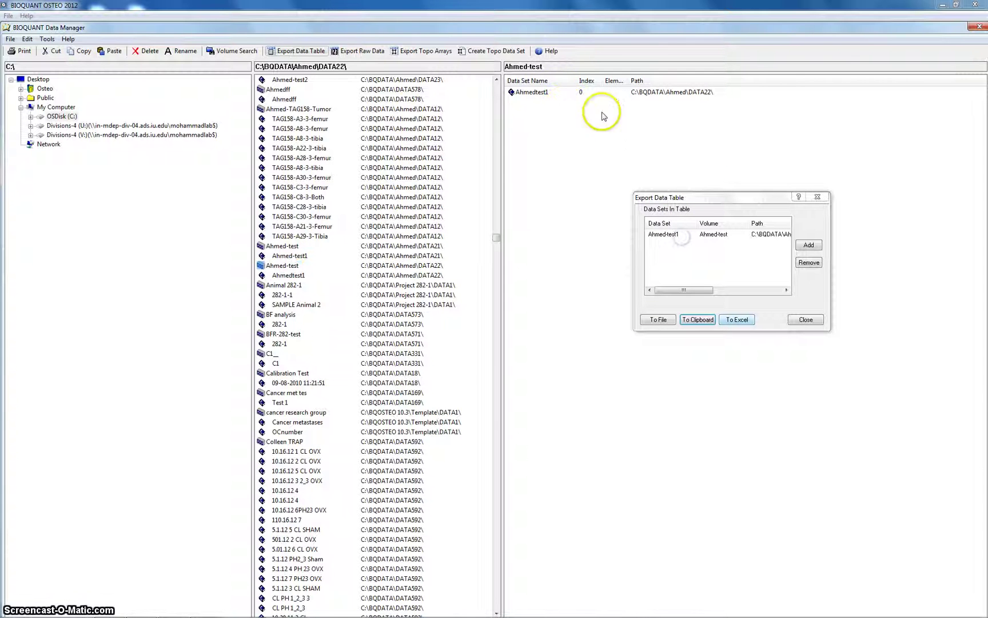
pyautogui.moveTo(540, 92); pyautogui.dragTo(699, 254)
pyautogui.click(698, 319)
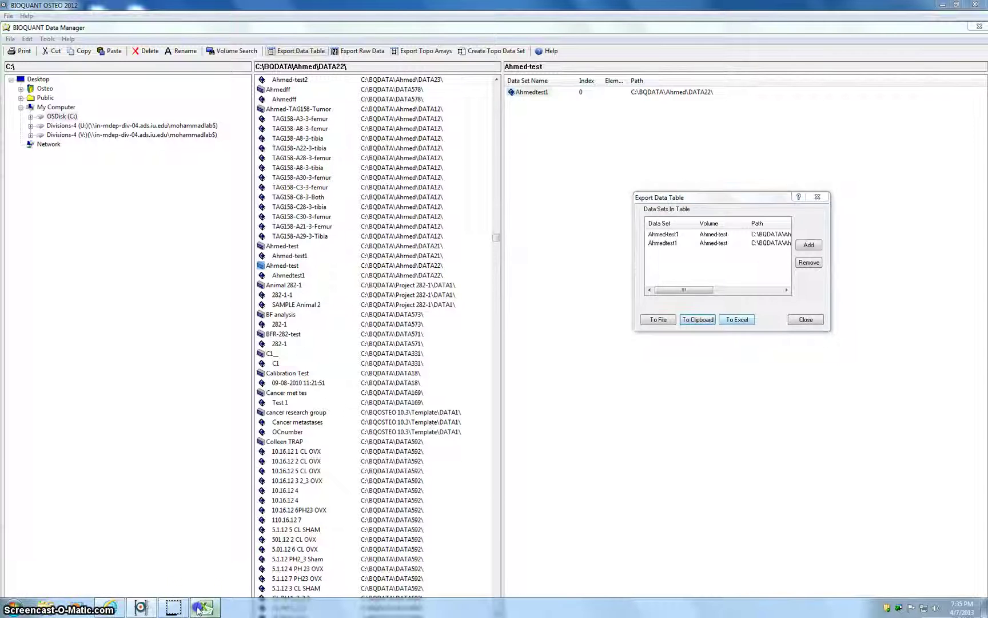
pyautogui.click(205, 606)
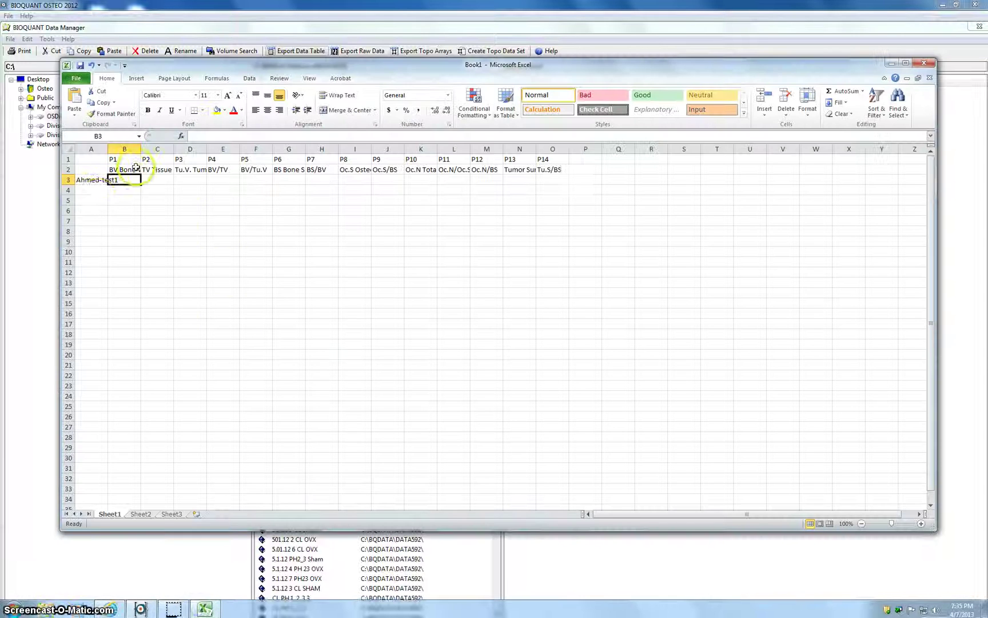
# - Replace the old paste with the two-data-set table (D4 = 0.457128), then close Book1 choosing Save
pyautogui.click(91, 65)
pyautogui.click(95, 159)
pyautogui.hotkey('ctrl', 'v')
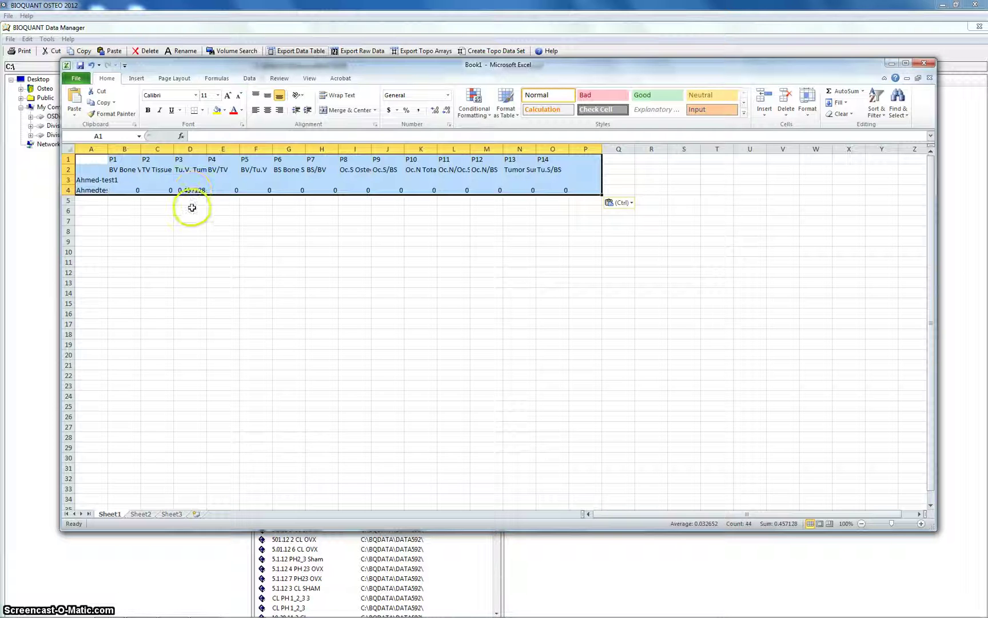
pyautogui.click(190, 241)
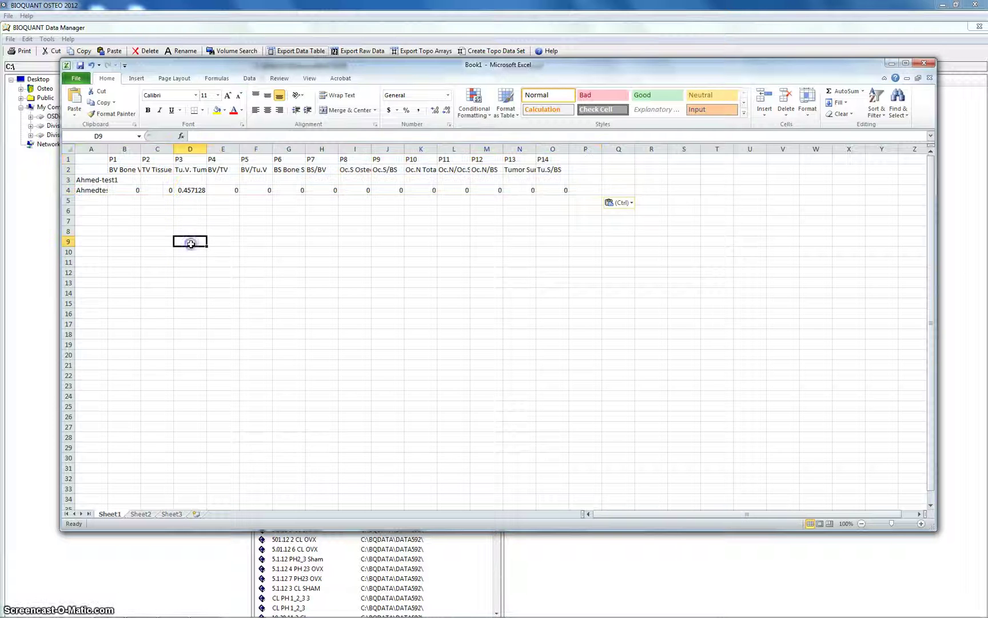
pyautogui.click(924, 63)
pyautogui.click(453, 325)
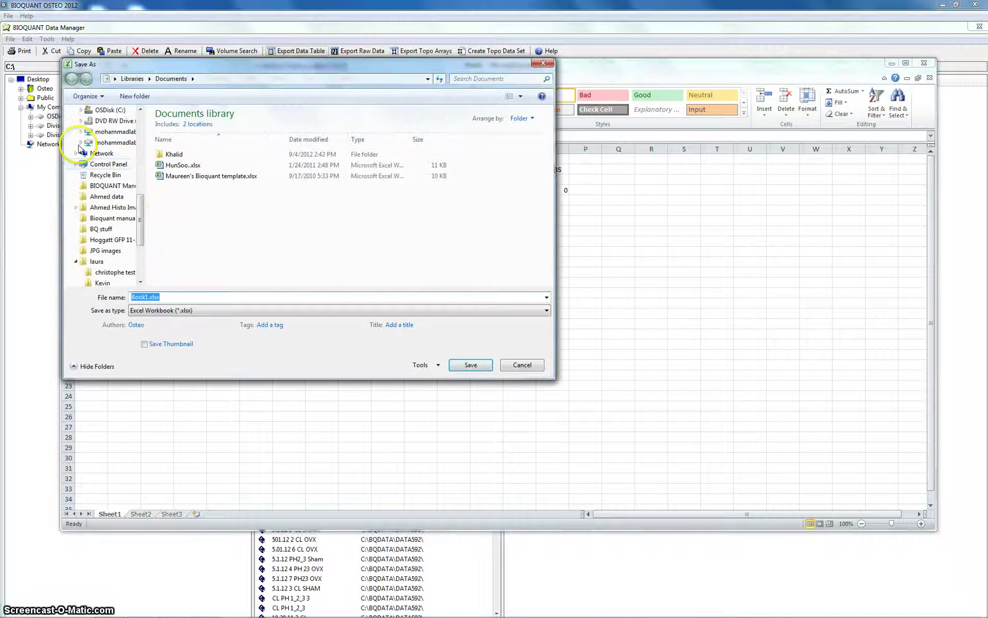
# - Point the Save As dialog at the Desktop, then cancel the save
pyautogui.click(93, 166)
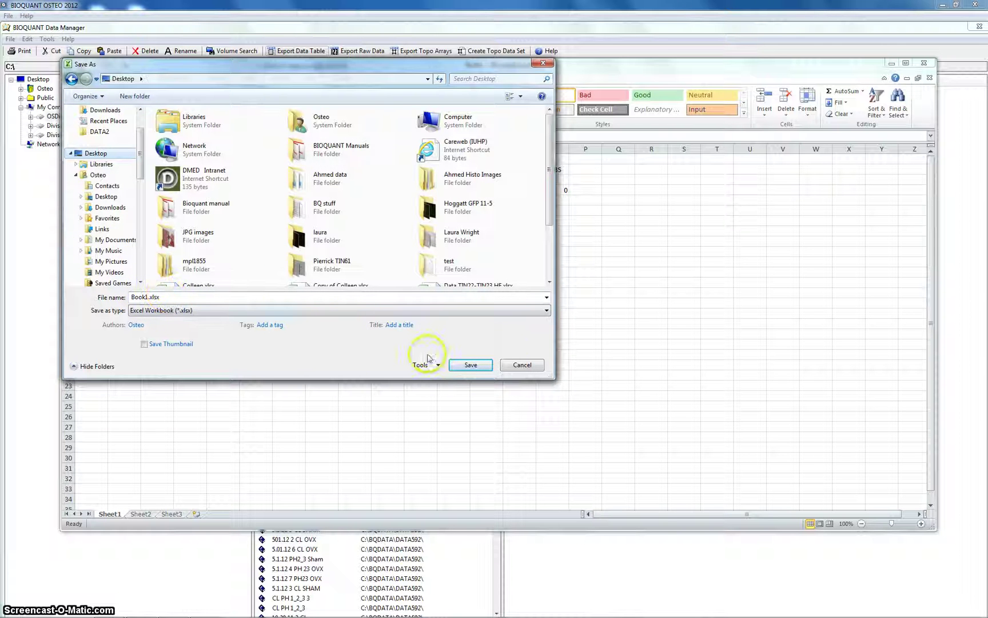
pyautogui.click(508, 366)
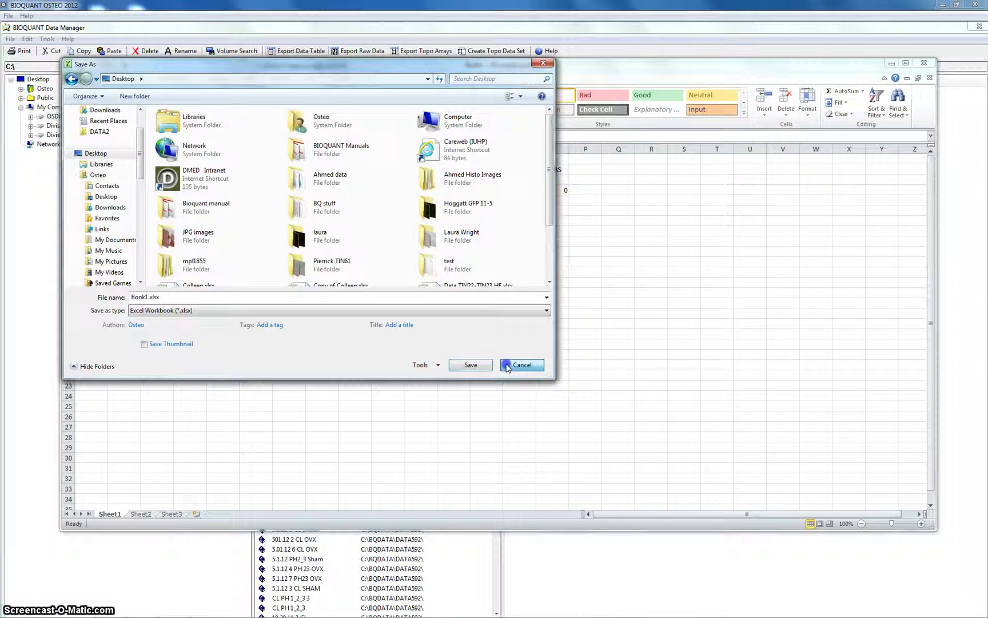